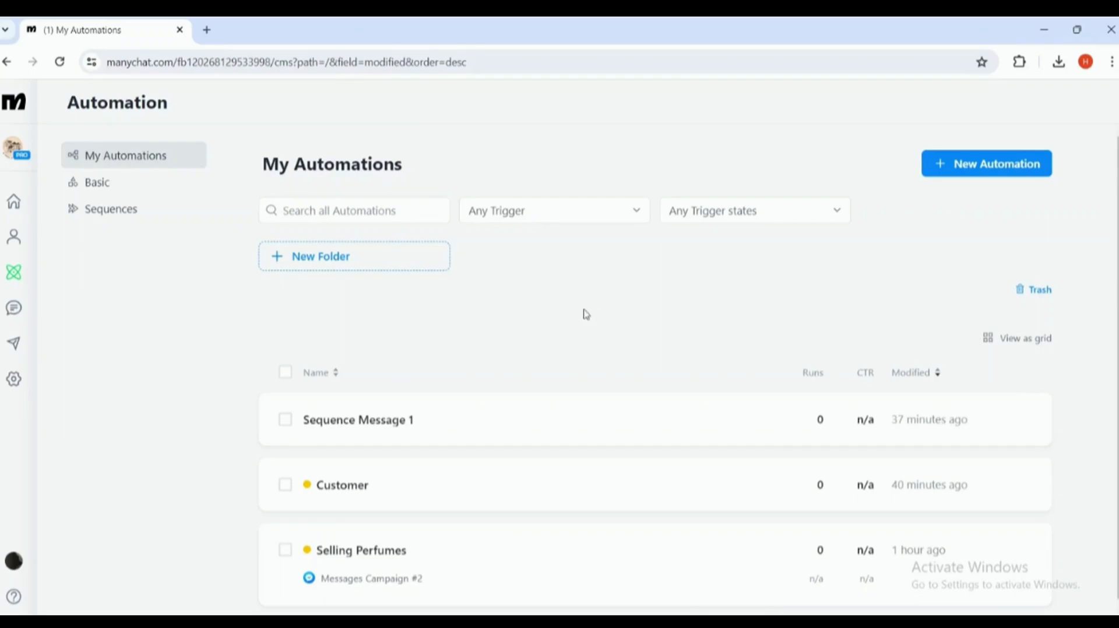
# - Create a new automation with a saved 'User clicks a Facebook Ad' trigger
pyautogui.click(991, 165)
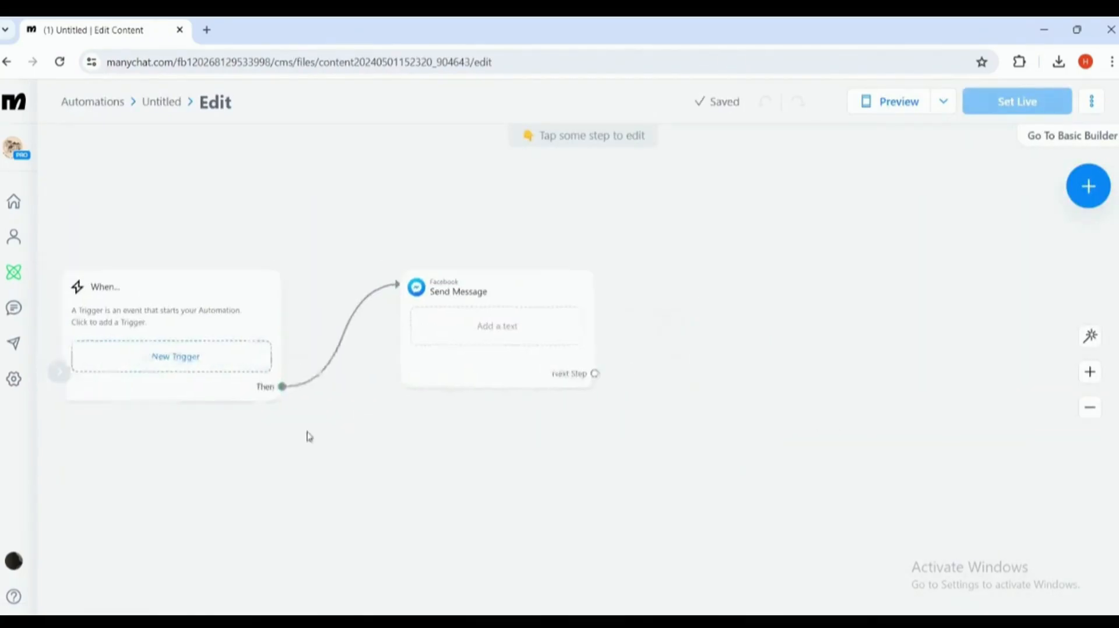
pyautogui.click(258, 368)
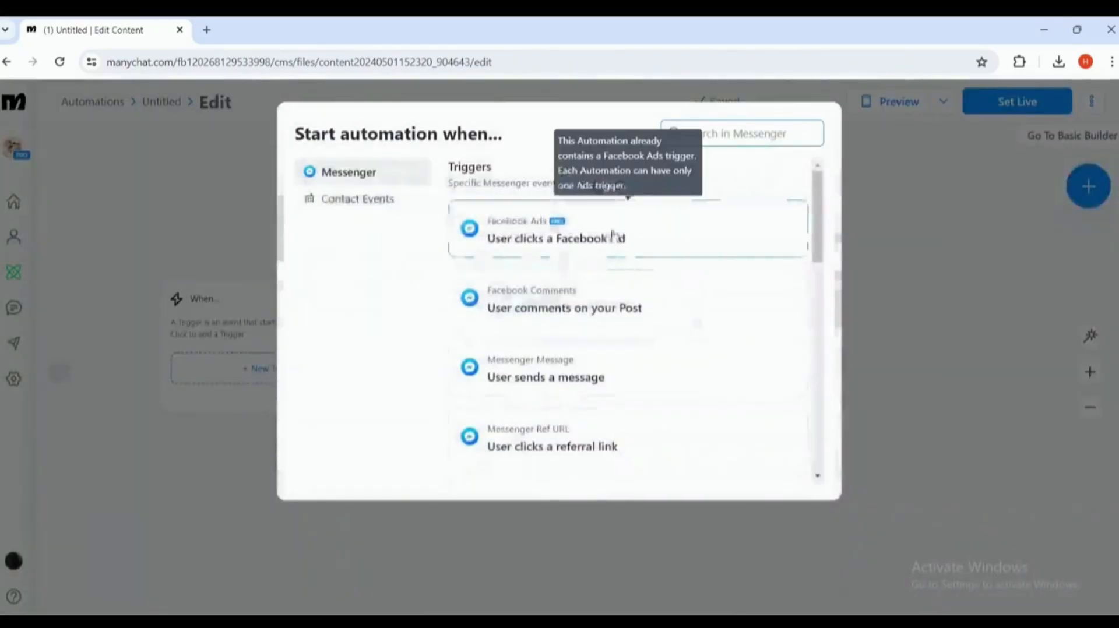
pyautogui.click(522, 247)
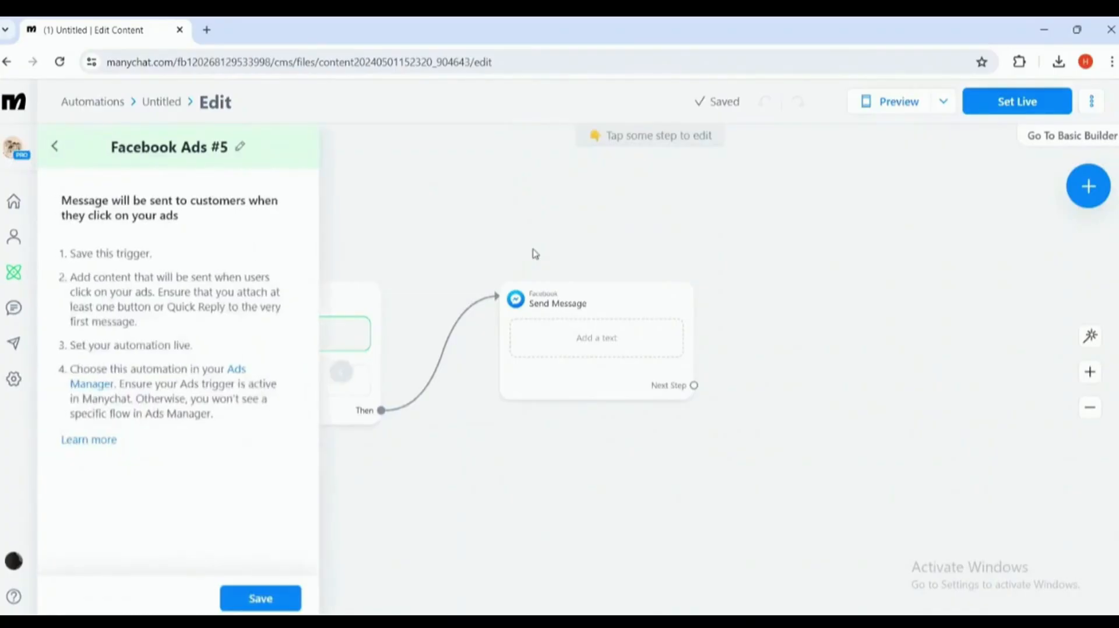
pyautogui.click(260, 598)
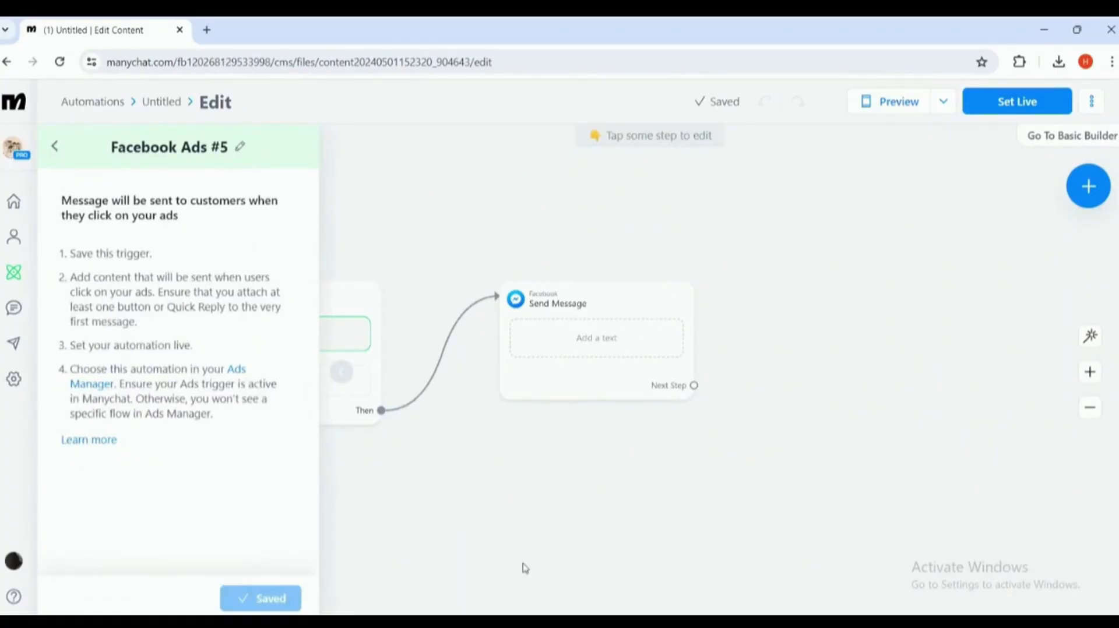
pyautogui.click(460, 500)
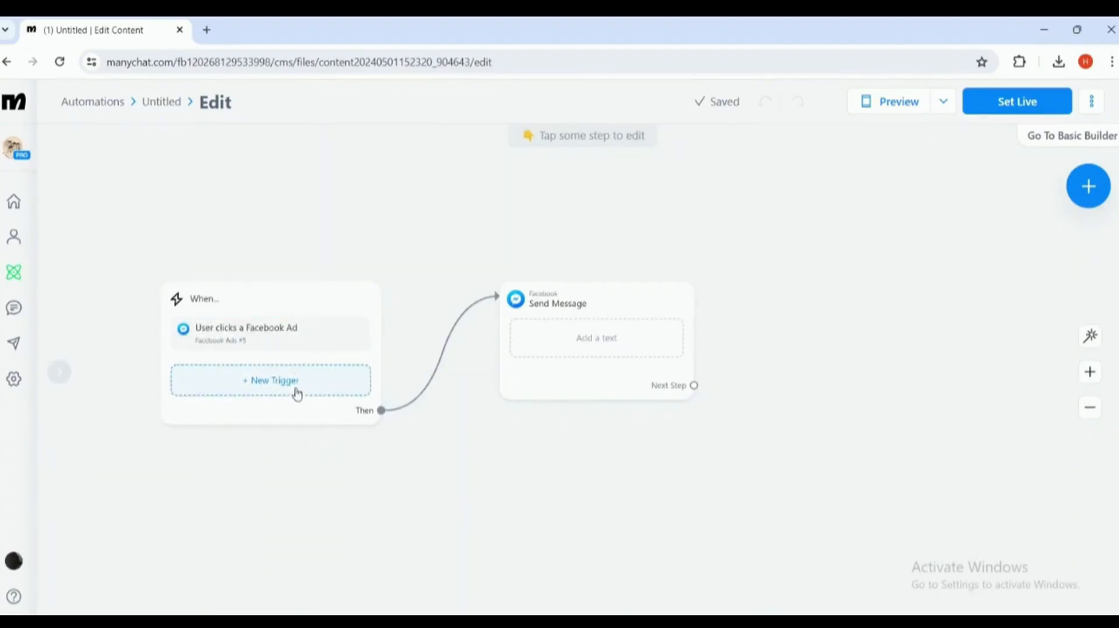
# - Move the Send Message step left and put the cursor in its text field
pyautogui.moveTo(497, 442); pyautogui.dragTo(458, 434)
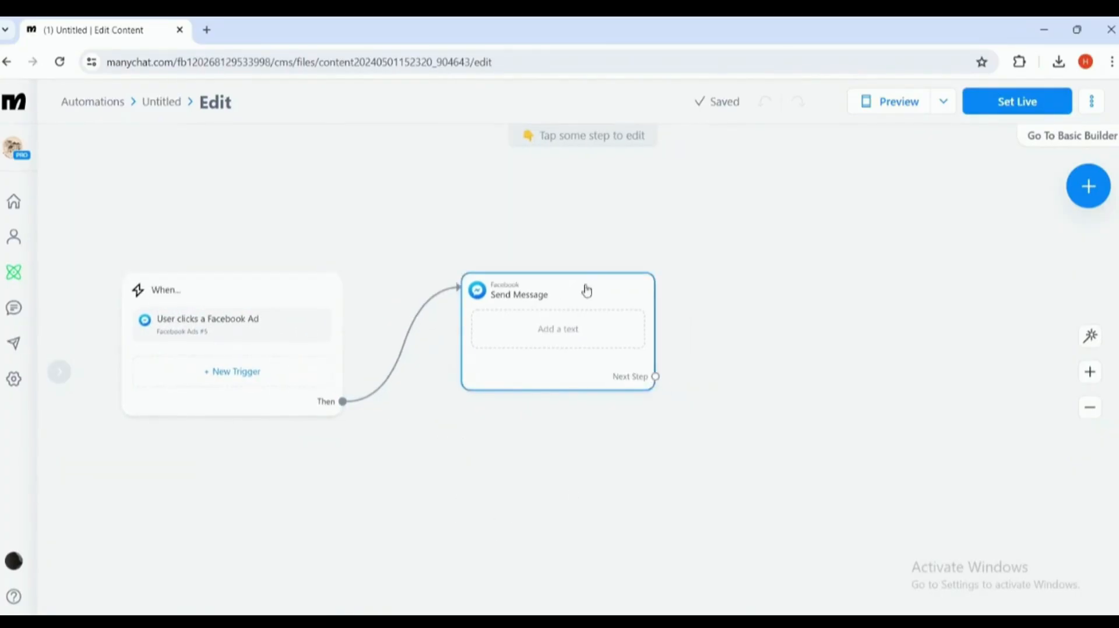
pyautogui.moveTo(586, 289); pyautogui.dragTo(570, 282)
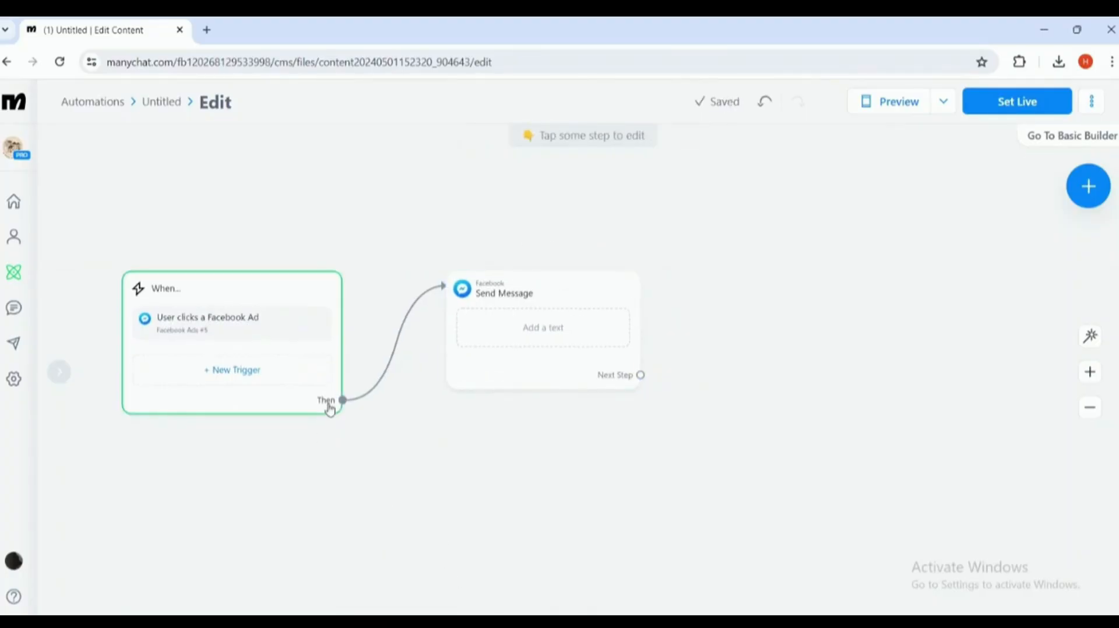
pyautogui.click(499, 345)
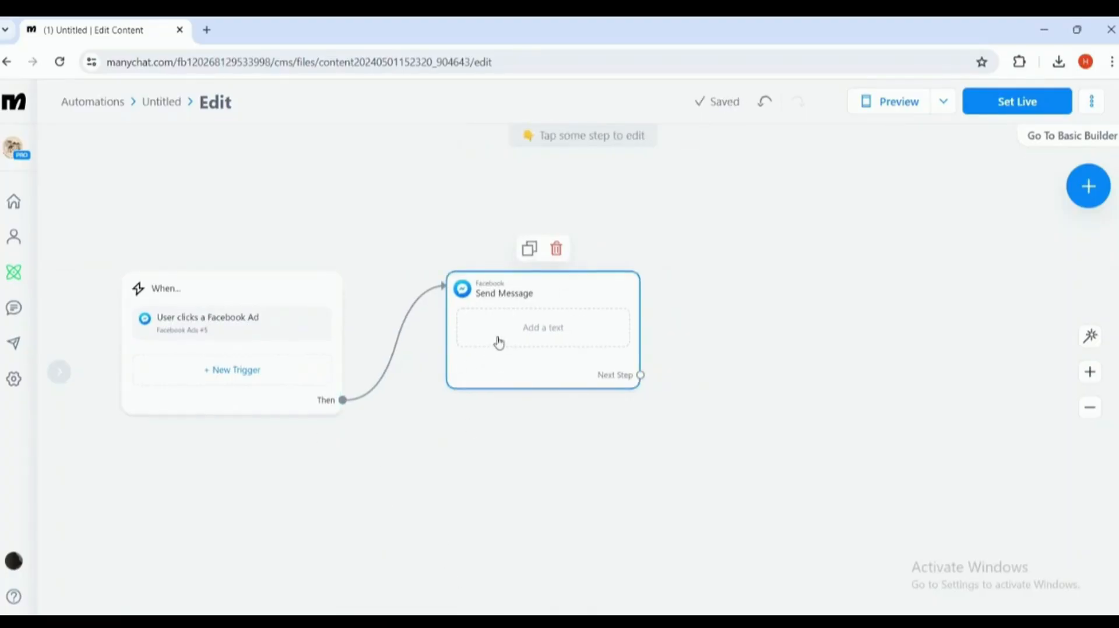
pyautogui.click(499, 341)
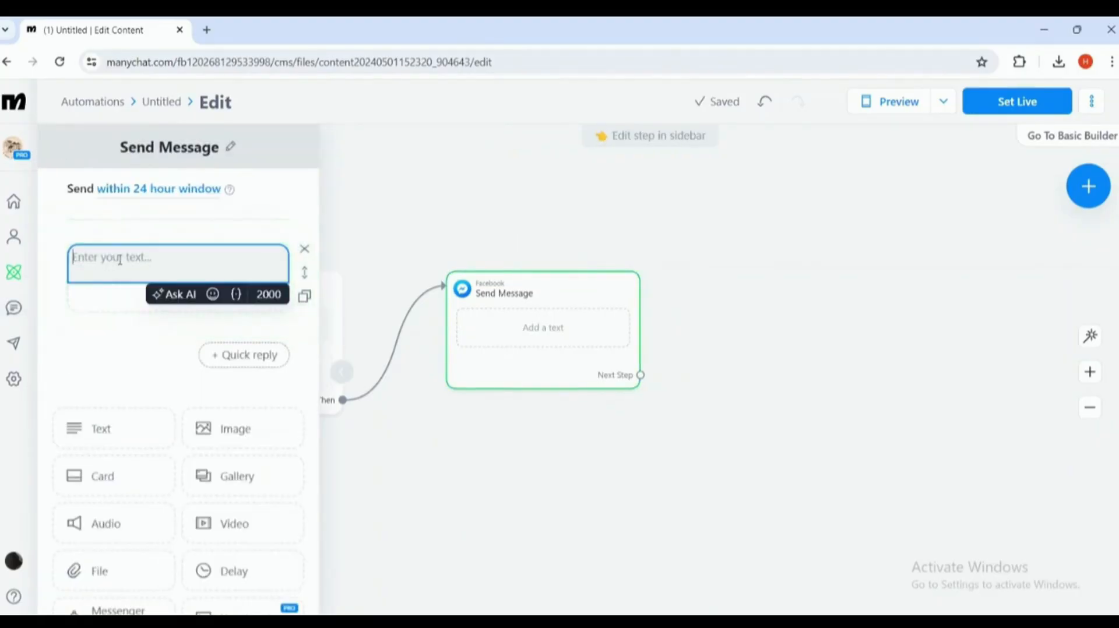
pyautogui.press('alt')
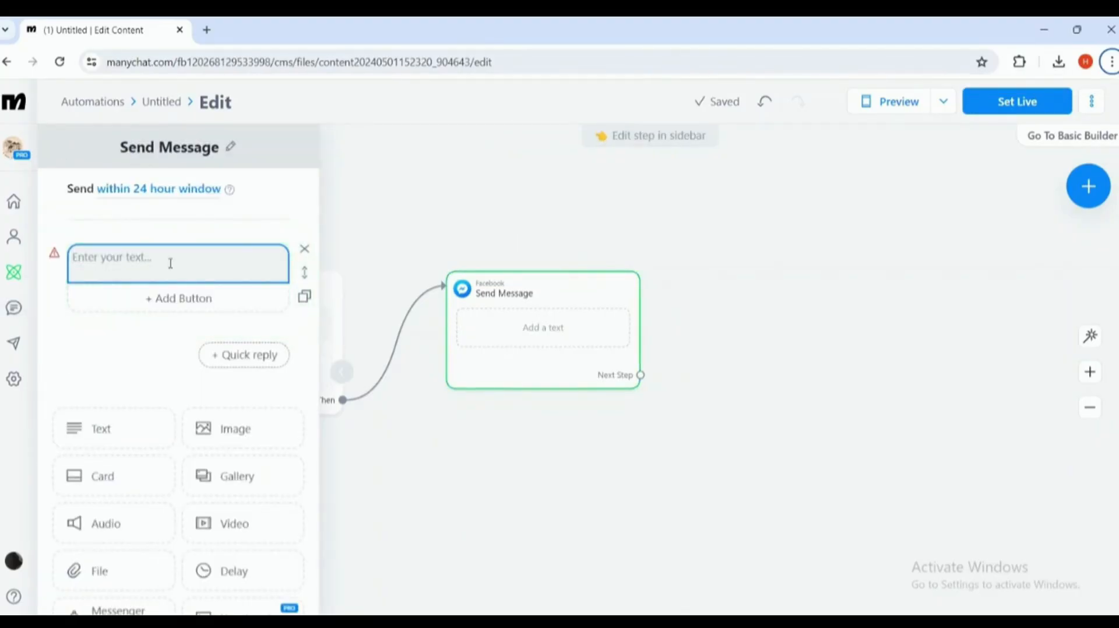
pyautogui.click(170, 263)
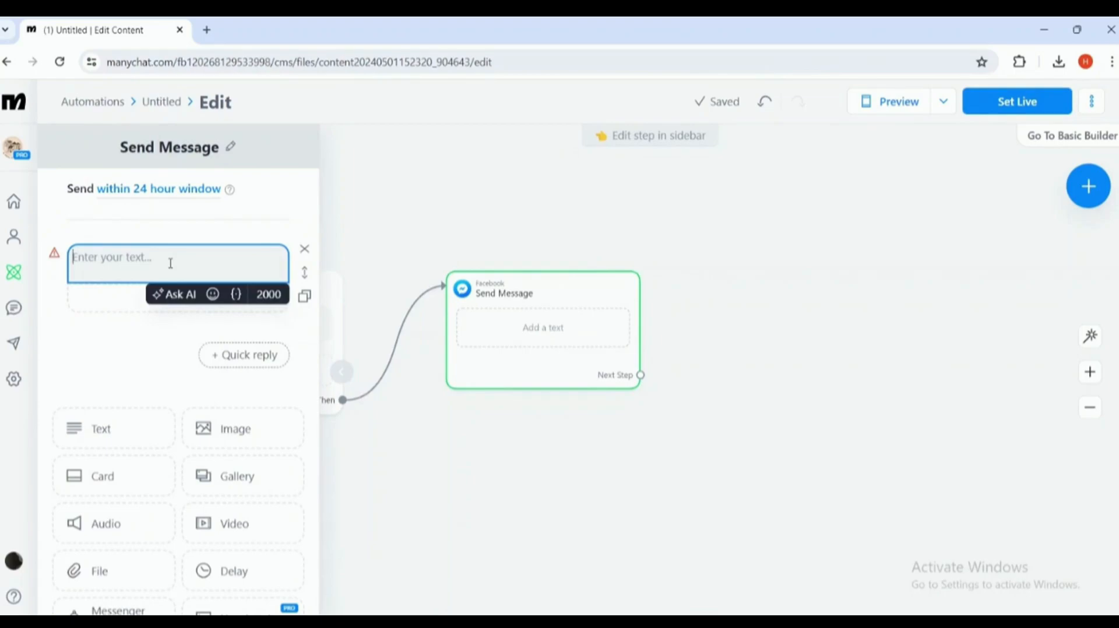
# - Write 'Welcome to our ebook download bot, would you like to download our latest ebook?'
pyautogui.write('Hew')
pyautogui.press('BackSpace')
pyautogui.write('y')
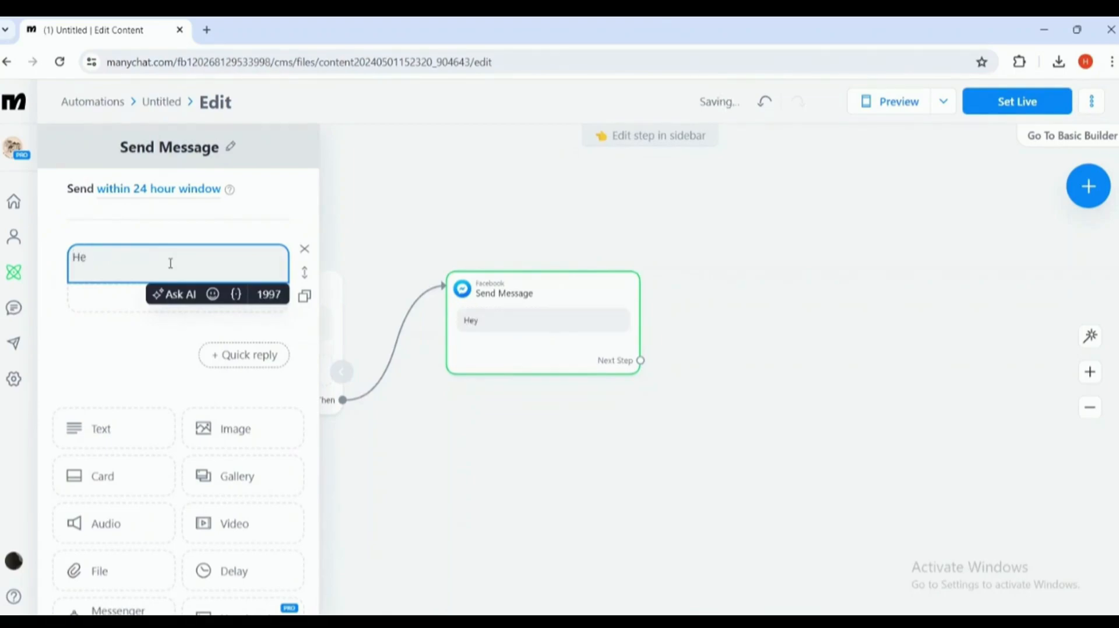
pyautogui.press('BackSpace')
pyautogui.press('BackSpace')
pyautogui.press('BackSpace')
pyautogui.write('Welcome to our')
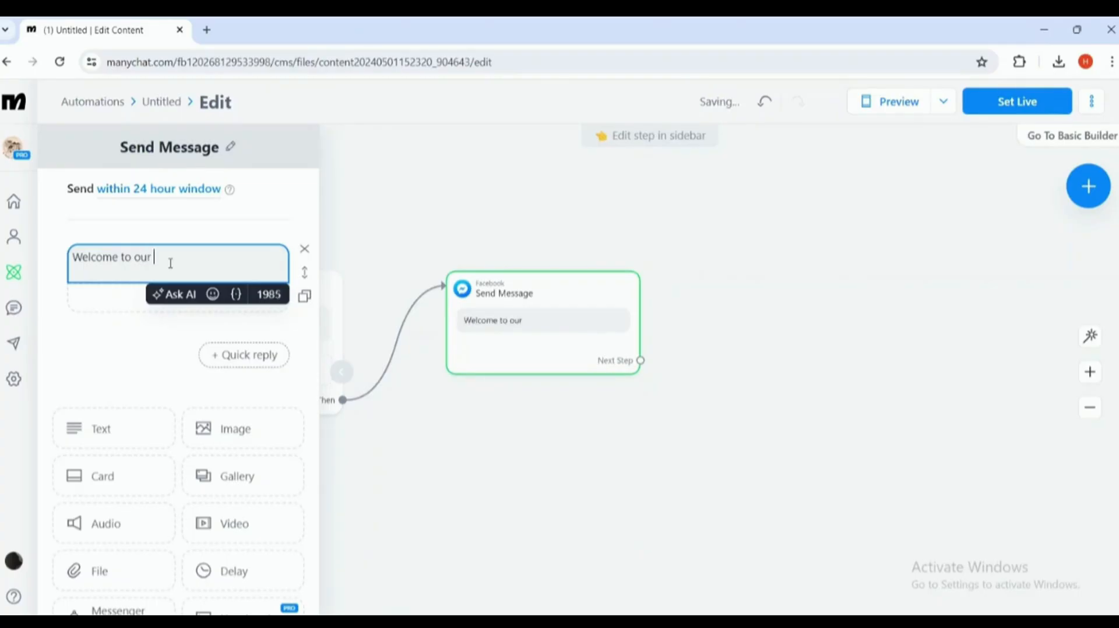
pyautogui.write(' ebook download bot')
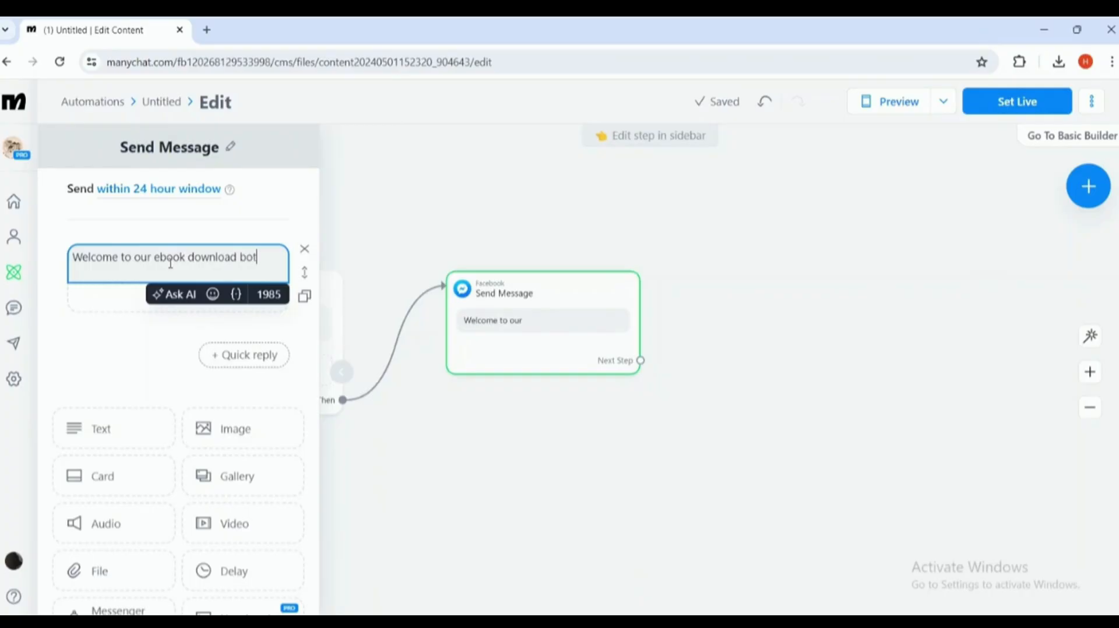
pyautogui.write(', would y')
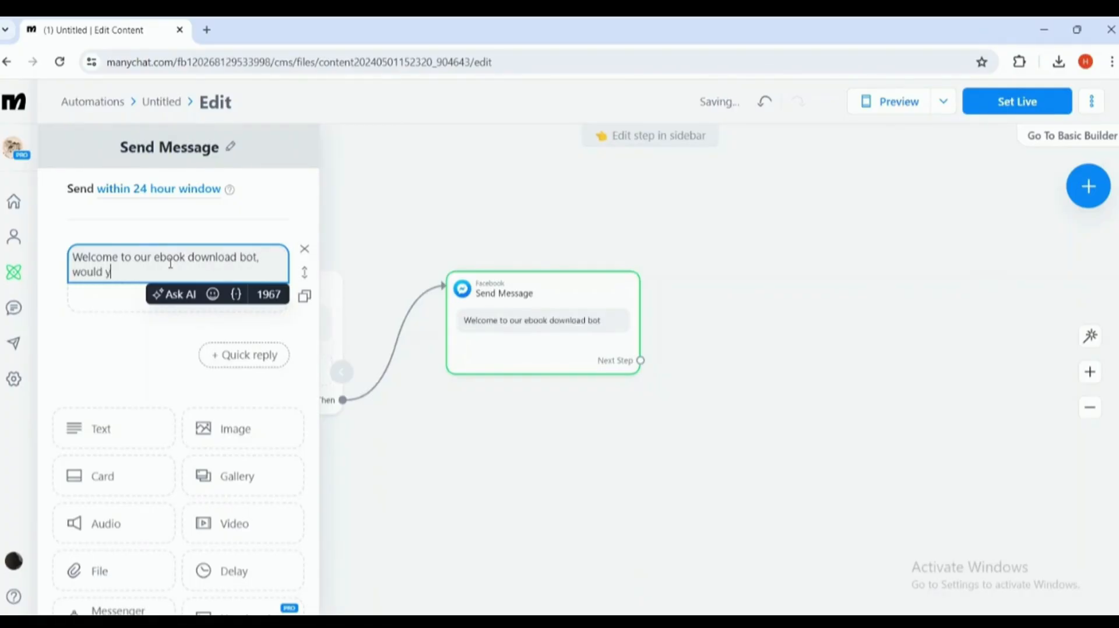
pyautogui.write('ou like to download our laytes')
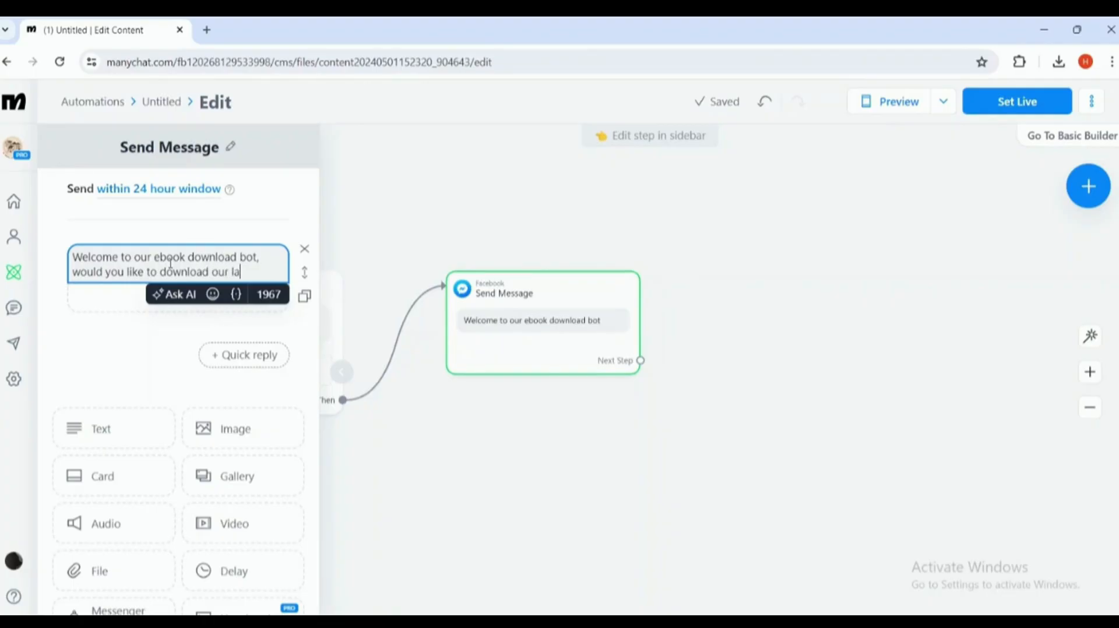
pyautogui.press('BackSpace')
pyautogui.press('BackSpace')
pyautogui.press('BackSpace')
pyautogui.press('BackSpace')
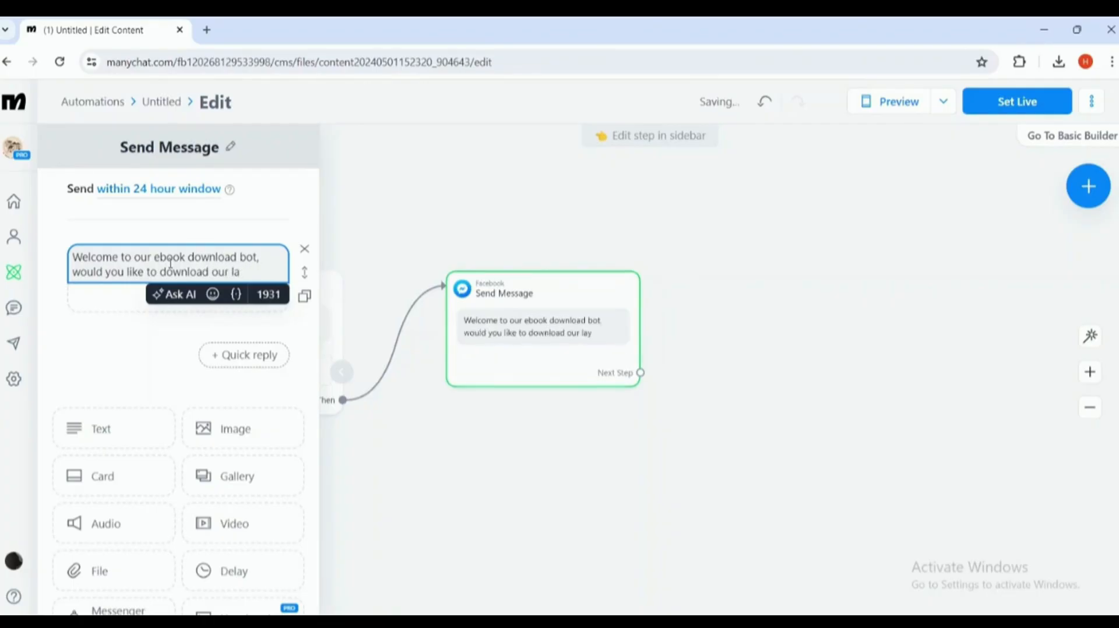
pyautogui.write('test ebook?')
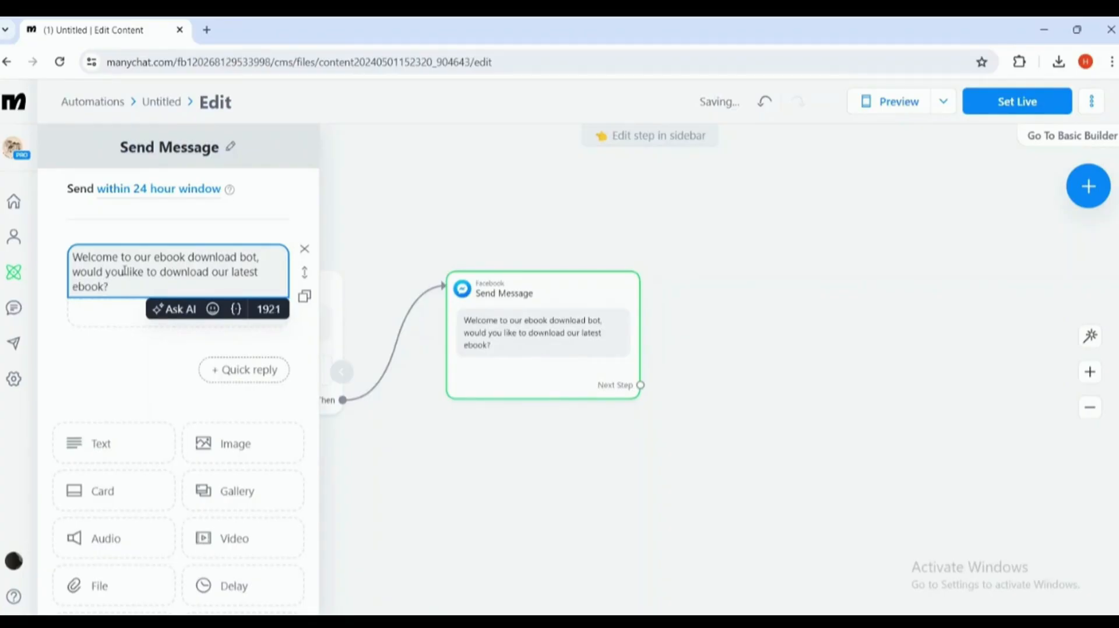
pyautogui.doubleClick(247, 257)
pyautogui.click(109, 287)
# - Add a 'Yes' reply button under the welcome message
pyautogui.click(69, 308)
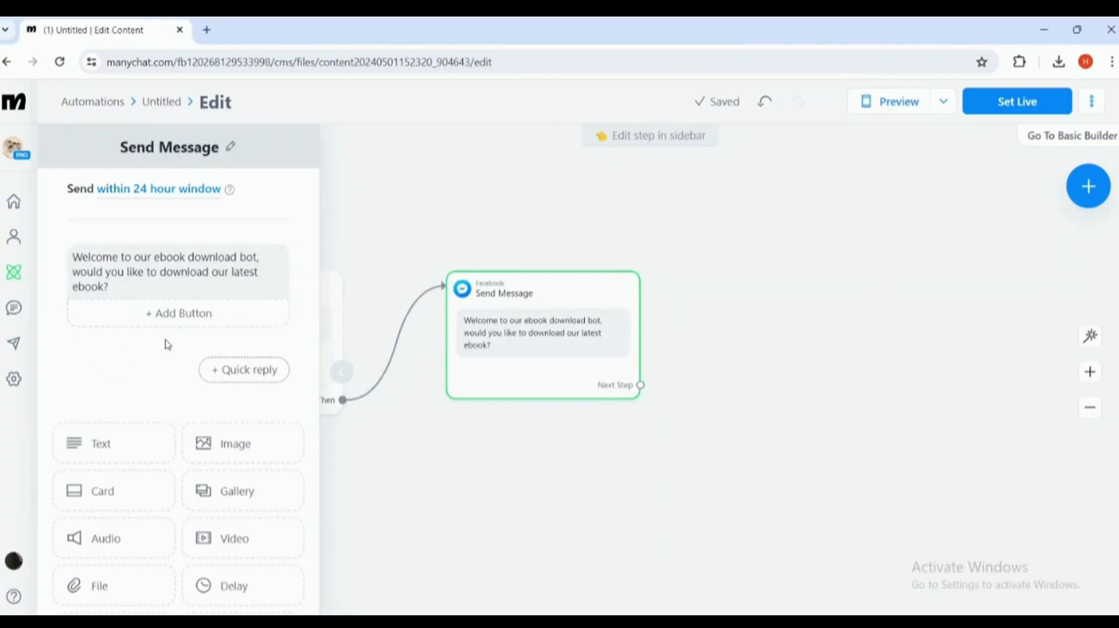
pyautogui.click(175, 313)
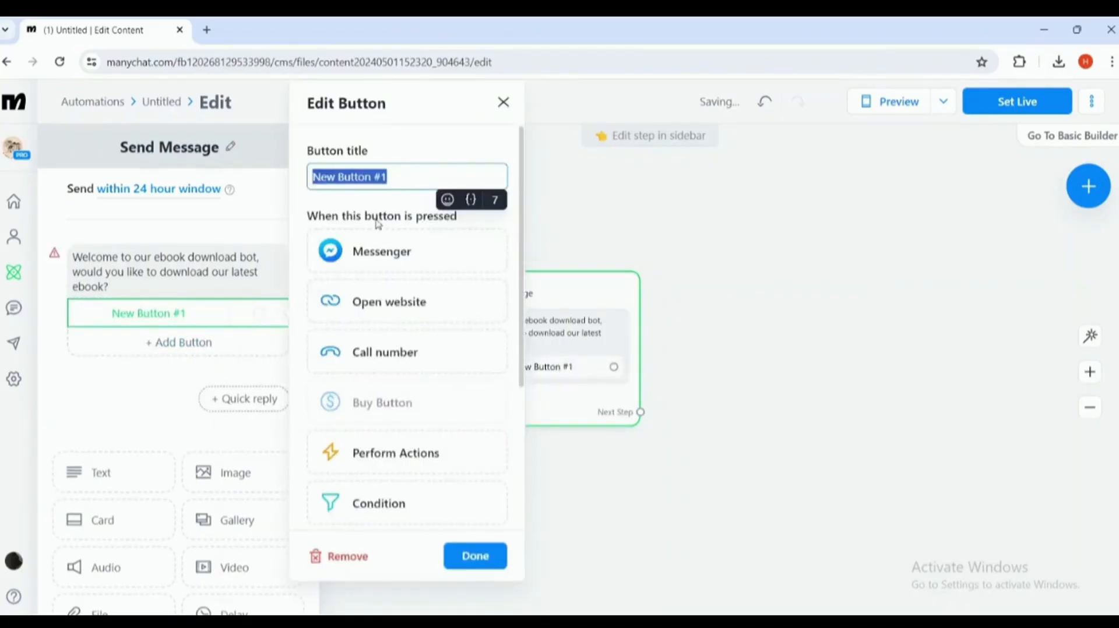
pyautogui.write('Yes')
pyautogui.click(476, 239)
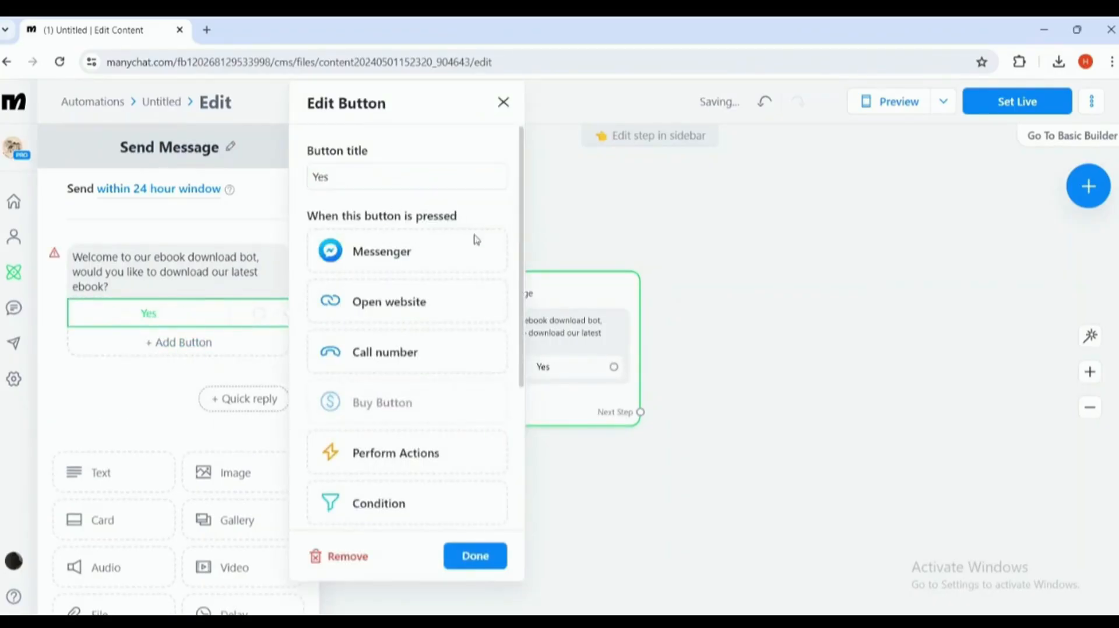
pyautogui.click(378, 178)
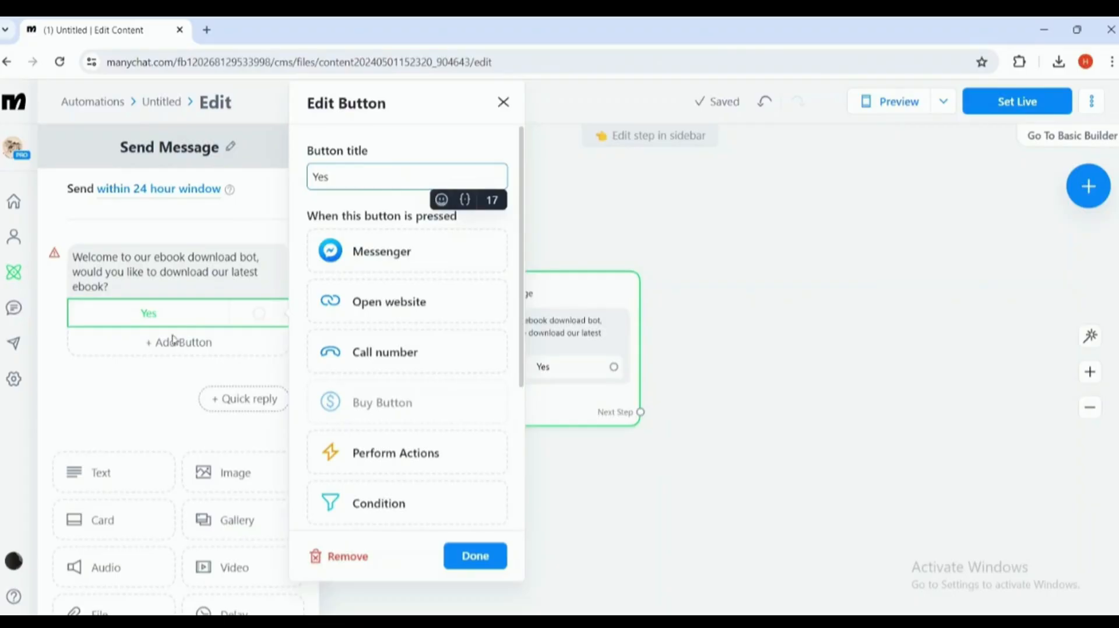
pyautogui.click(195, 350)
# - Add a second reply button titled 'No, thanks' and close the message editor
pyautogui.click(195, 349)
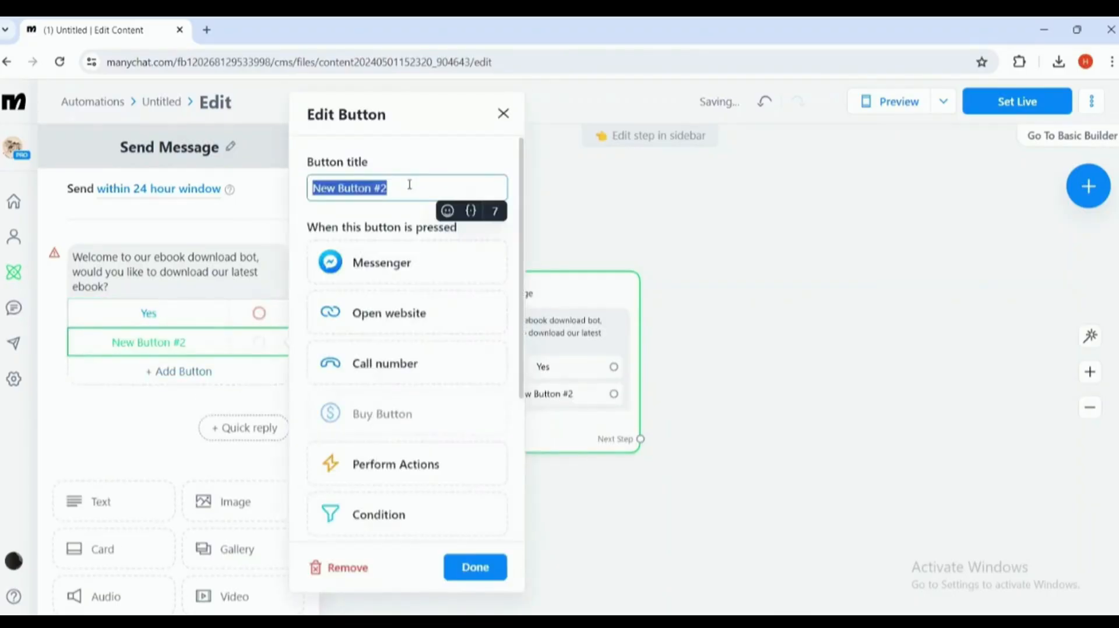
pyautogui.write('n')
pyautogui.press('BackSpace')
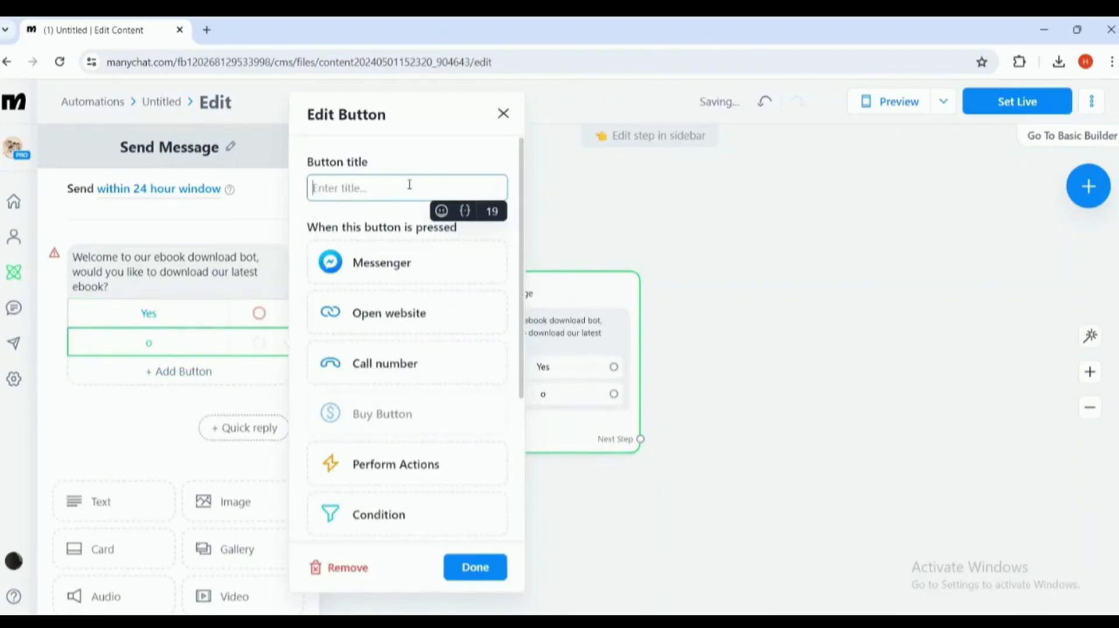
pyautogui.write('No, thanks')
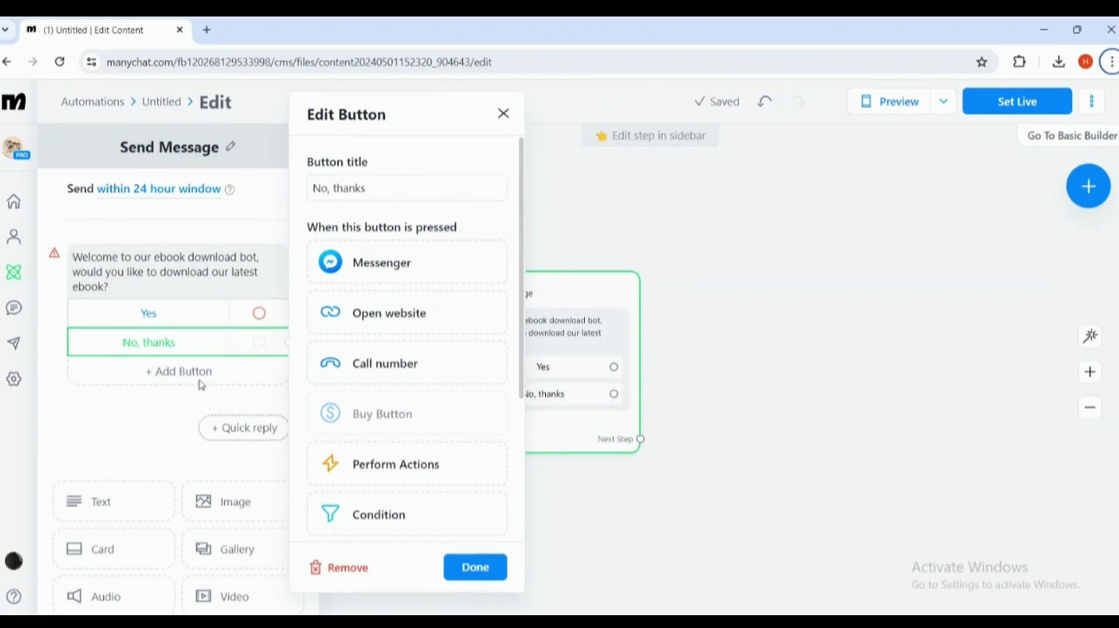
pyautogui.click(172, 396)
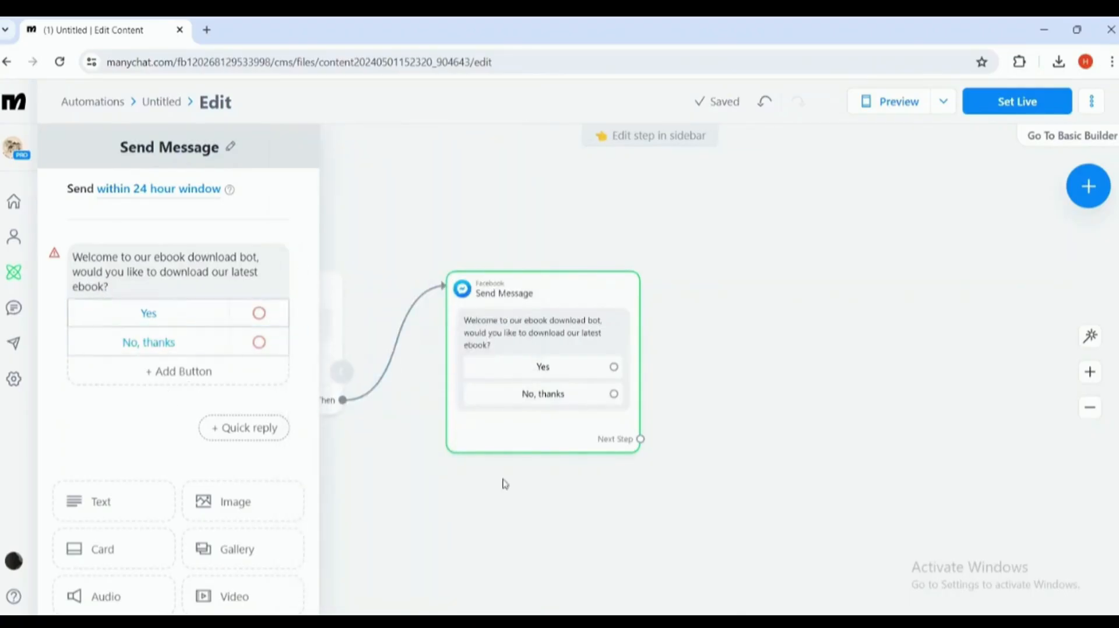
pyautogui.click(706, 426)
# - Connect Yes and No, thanks to new Messenger steps, Send Message #1 and #2
pyautogui.moveTo(500, 278); pyautogui.dragTo(436, 276)
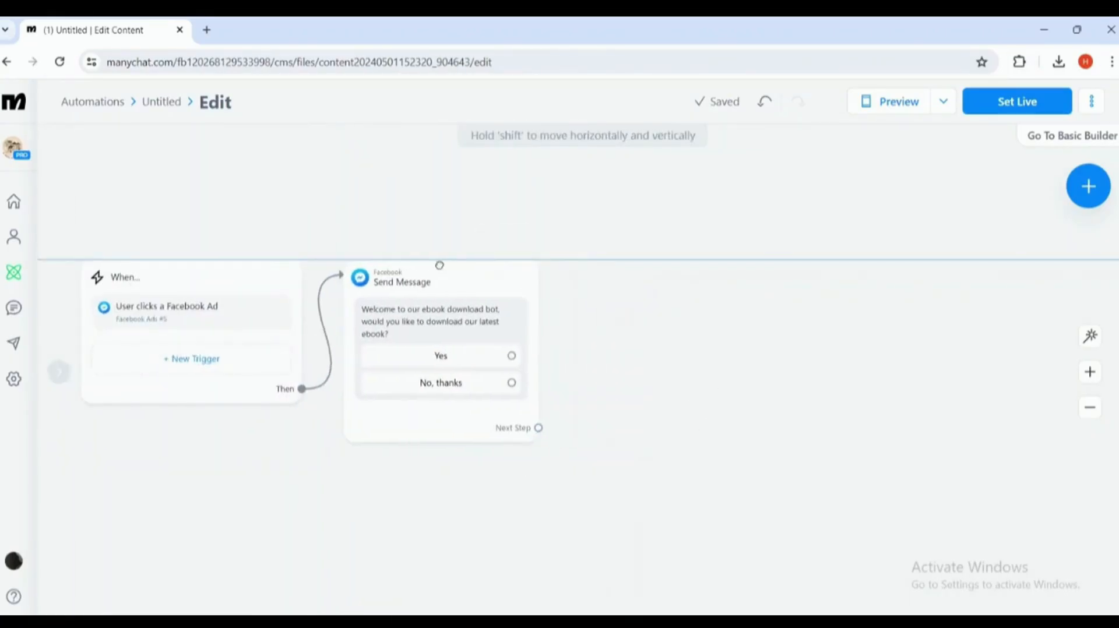
pyautogui.click(460, 363)
pyautogui.click(557, 250)
pyautogui.click(609, 265)
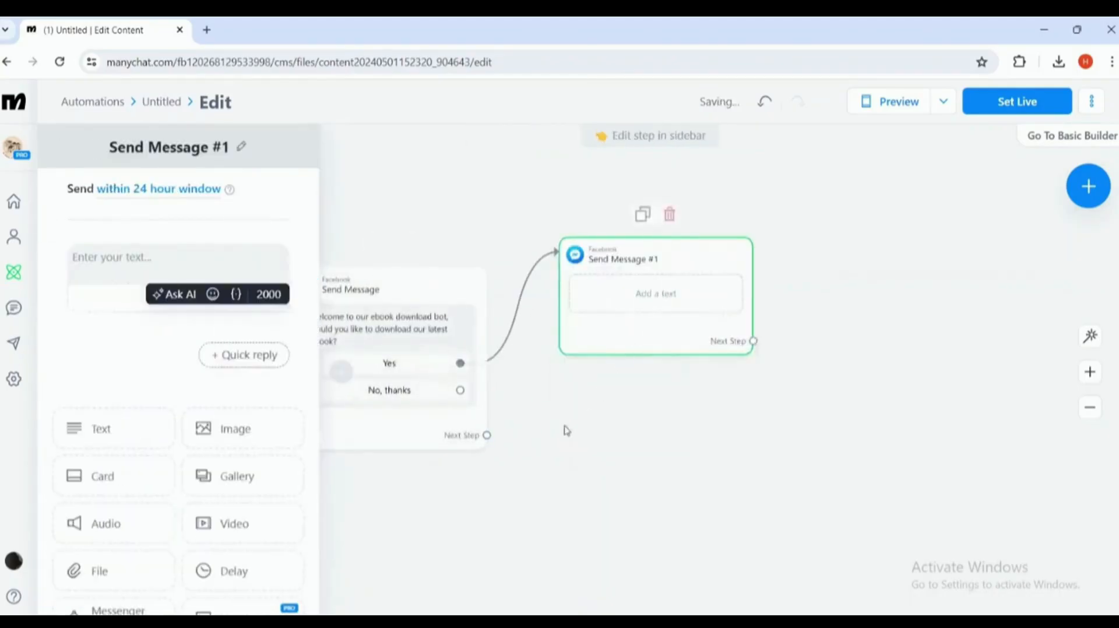
pyautogui.click(464, 393)
pyautogui.click(598, 456)
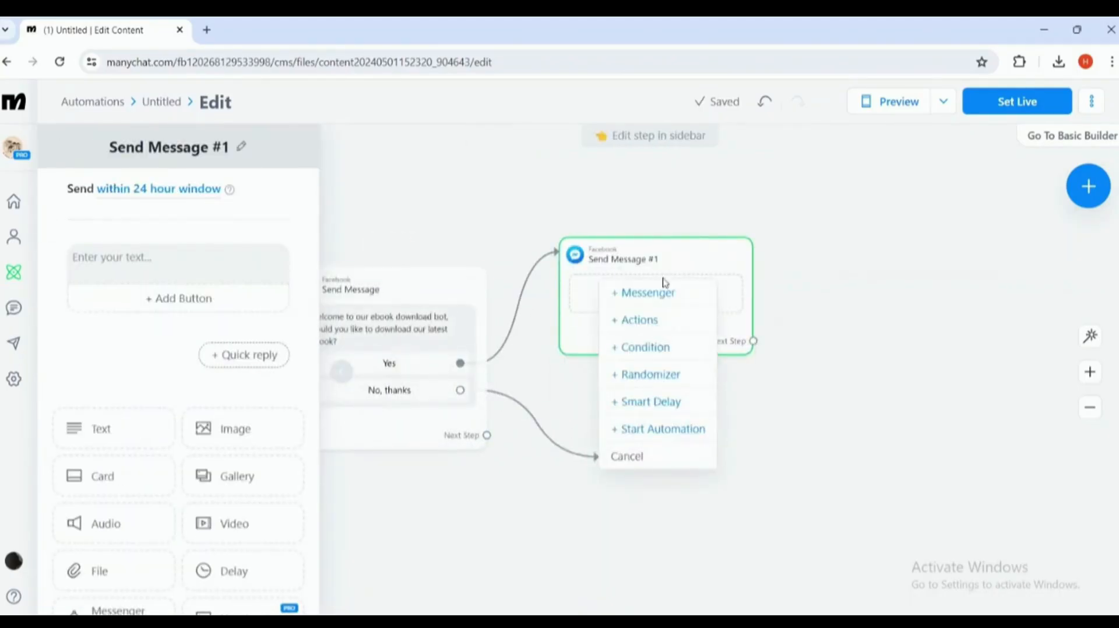
pyautogui.click(641, 292)
pyautogui.click(657, 296)
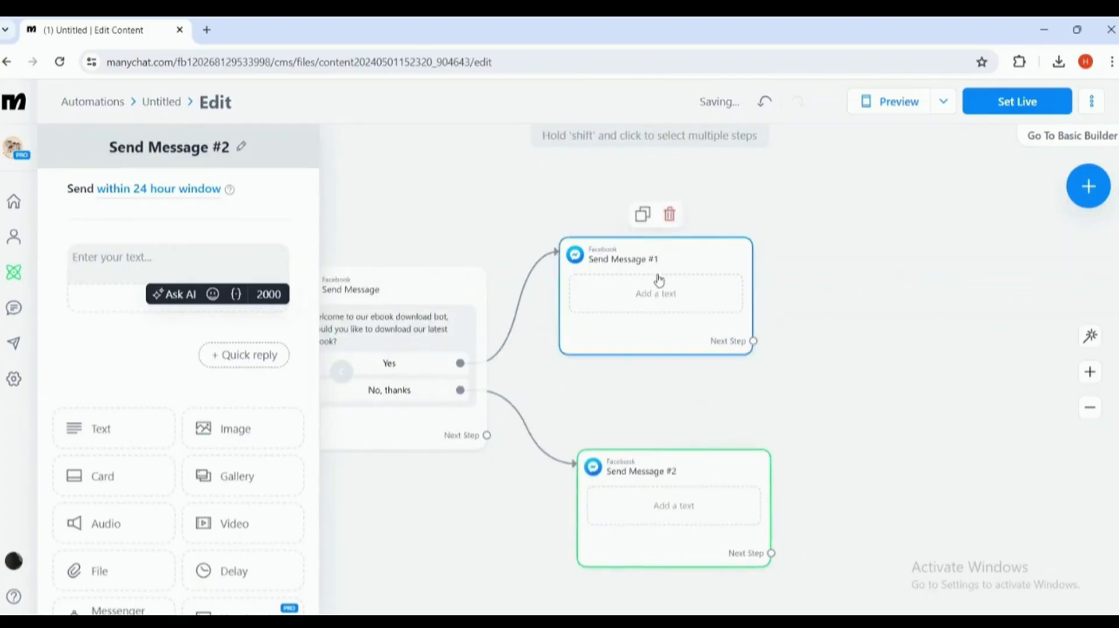
pyautogui.click(651, 329)
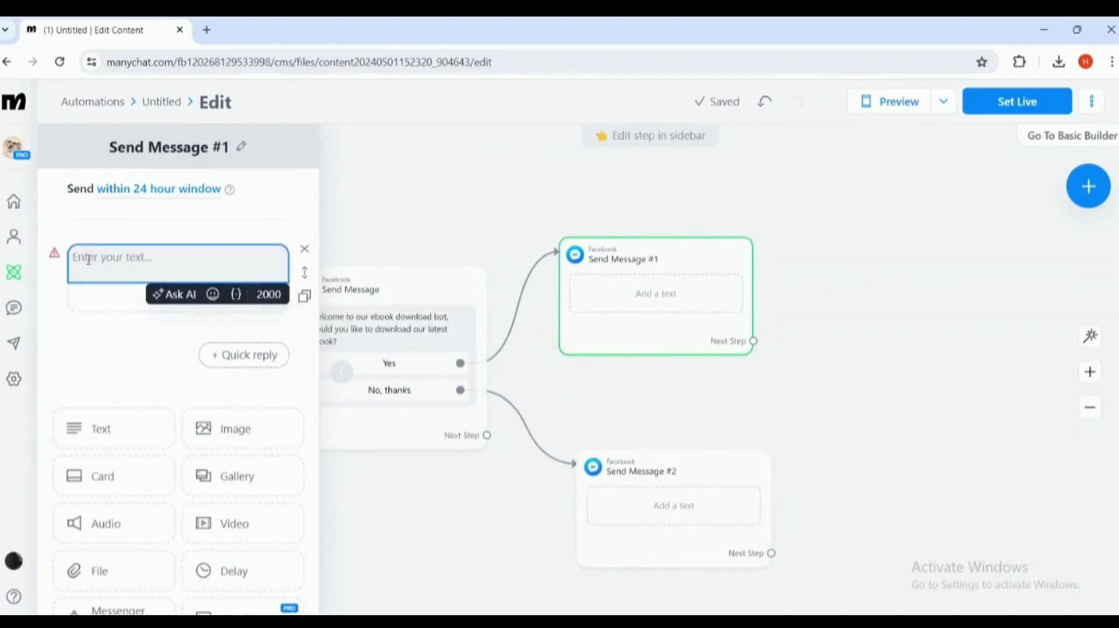
# - Enter 'Great! please provide your email address so that we can send you a download link' in Send Message #1
pyautogui.write('Great')
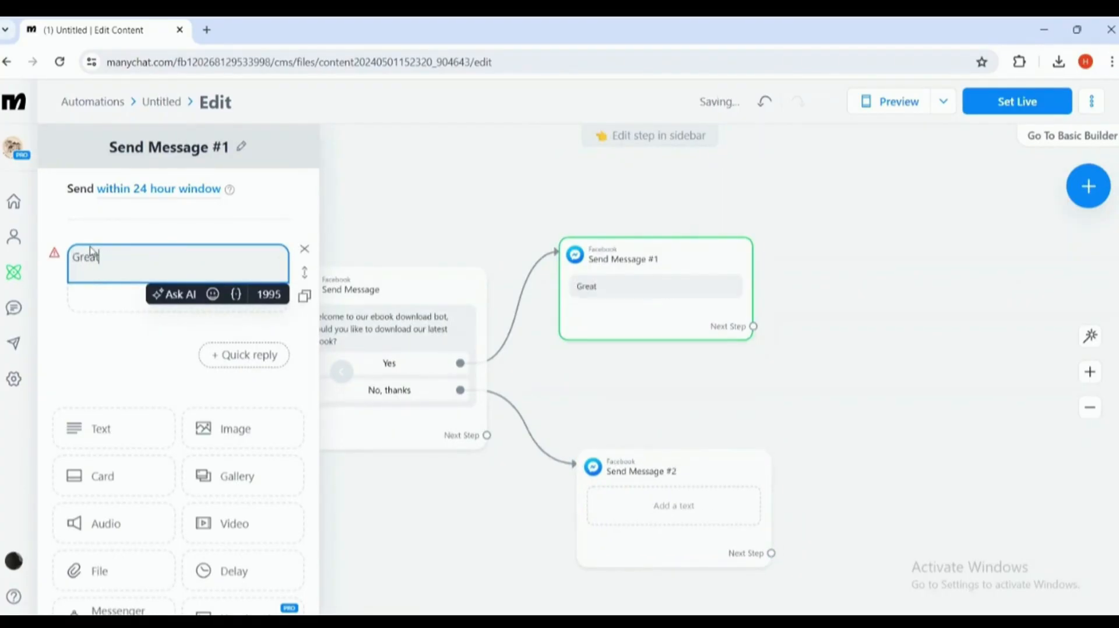
pyautogui.write('! please provide your')
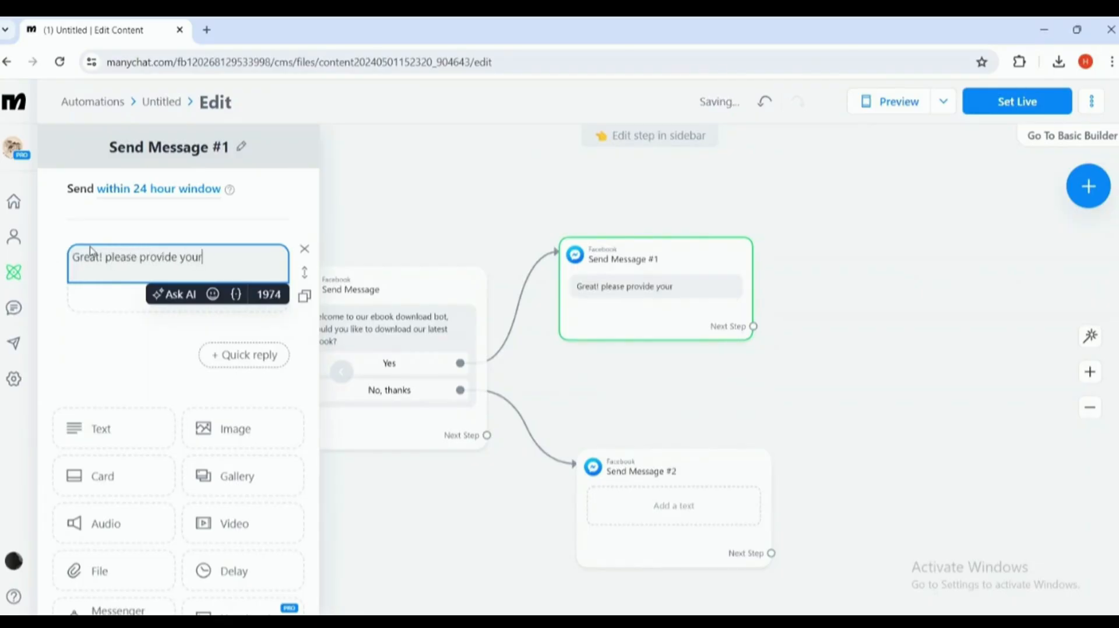
pyautogui.write(' email address')
pyautogui.press('BackSpace')
pyautogui.write('so that w')
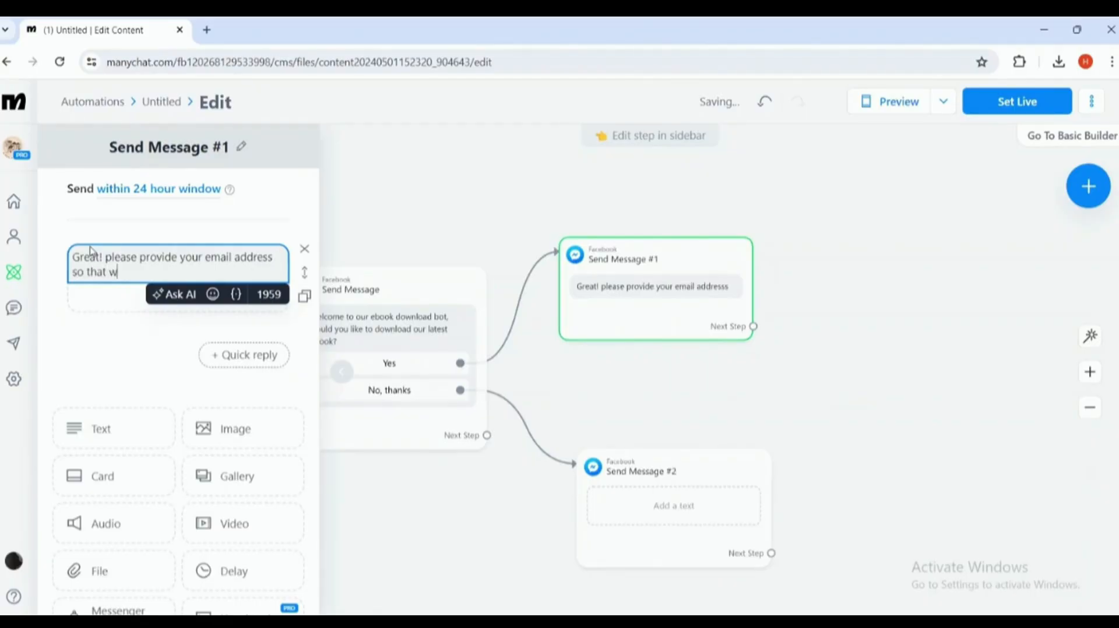
pyautogui.write('e can send you a')
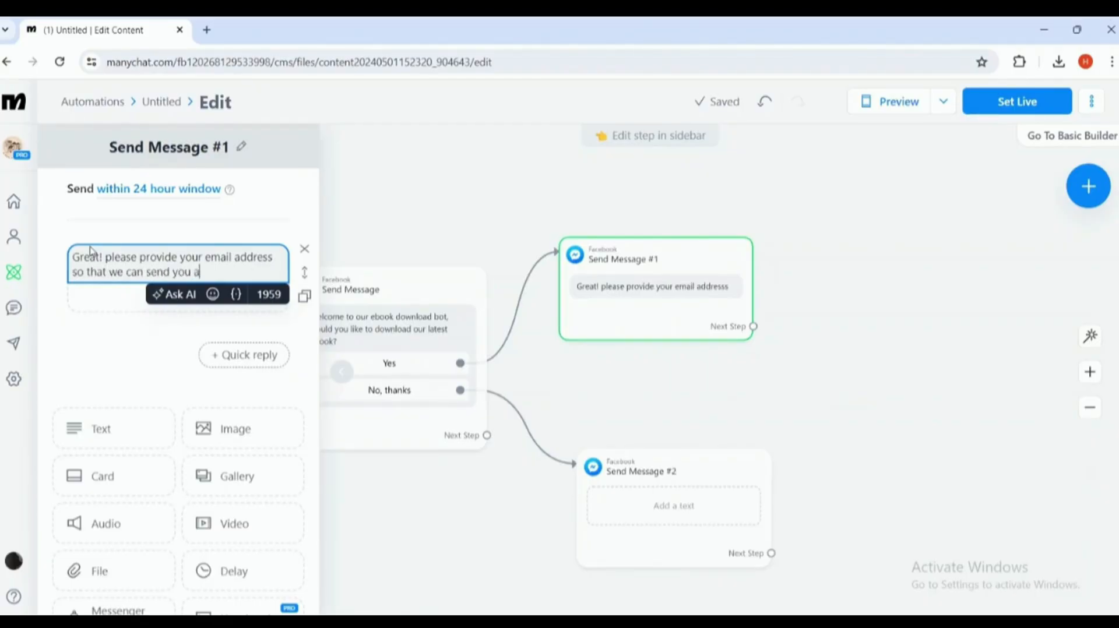
pyautogui.write(' download link')
pyautogui.click(110, 359)
pyautogui.tripleClick(166, 271)
pyautogui.hotkey('ctrl', 'c')
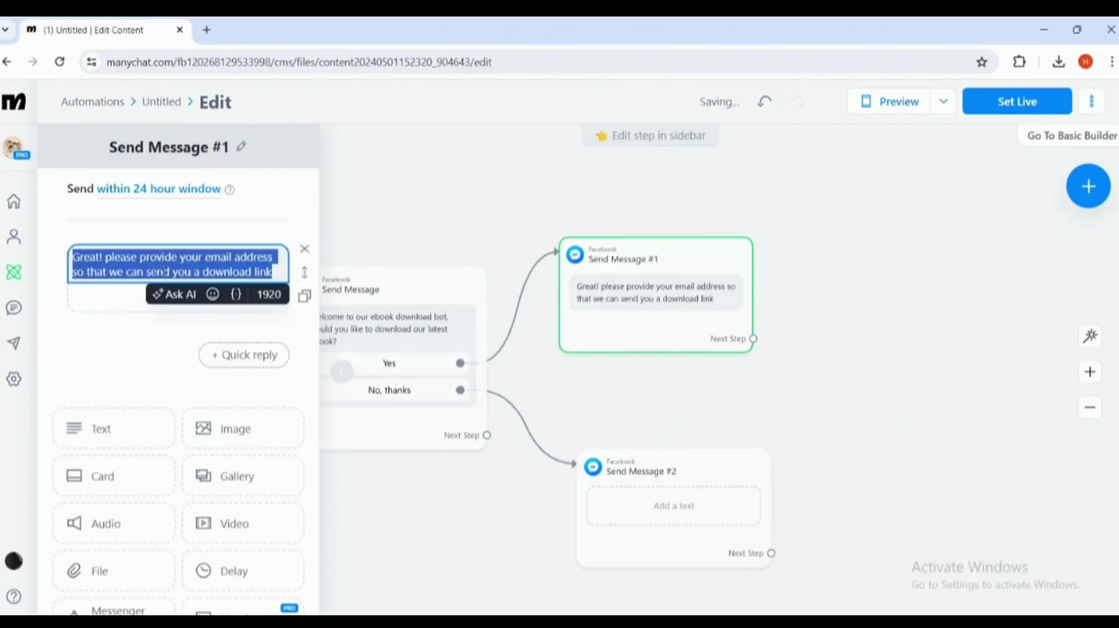
pyautogui.scroll(-3, 225, 428)
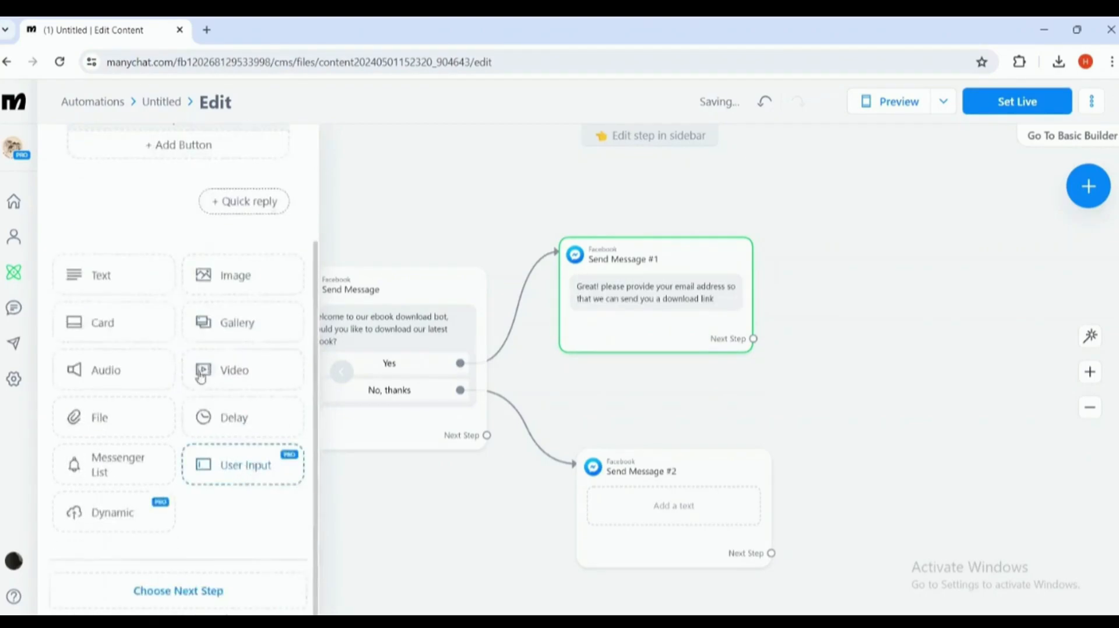
# - Replace Send Message #1's text with a pasted User Input question expecting an Email reply
pyautogui.click(242, 461)
pyautogui.scroll(1, 214, 250)
pyautogui.click(300, 247)
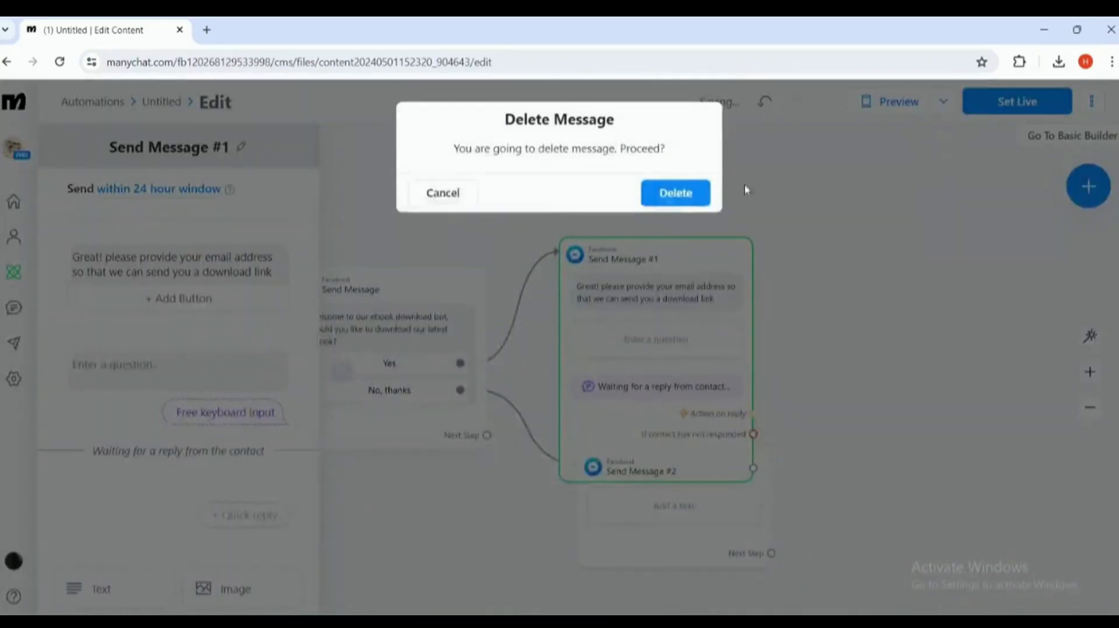
pyautogui.click(689, 191)
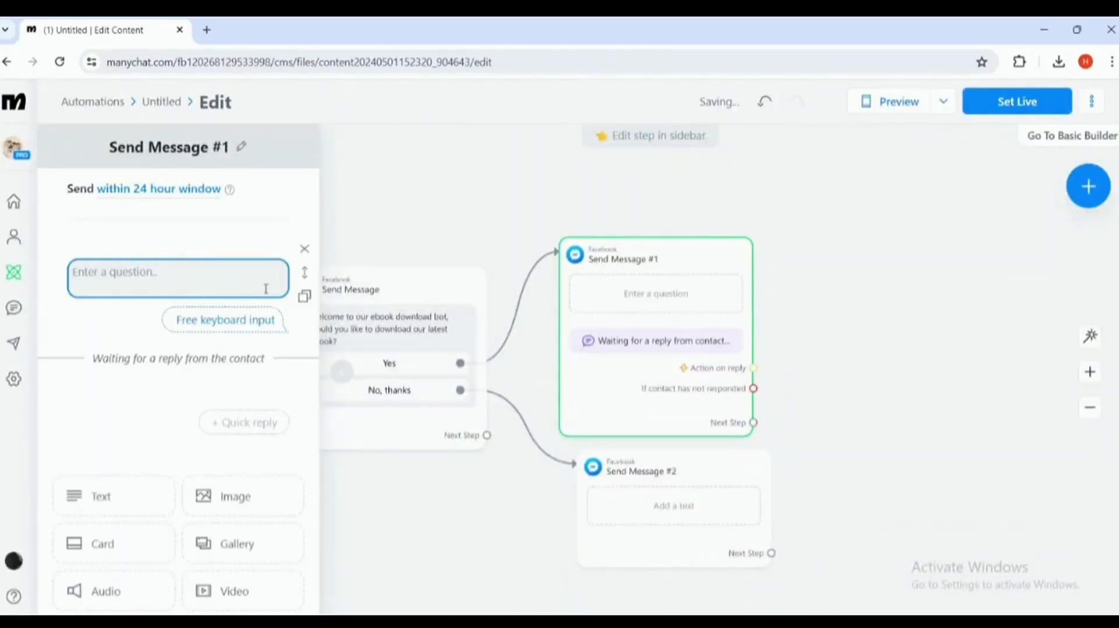
pyautogui.click(265, 287)
pyautogui.hotkey('ctrl', 'v')
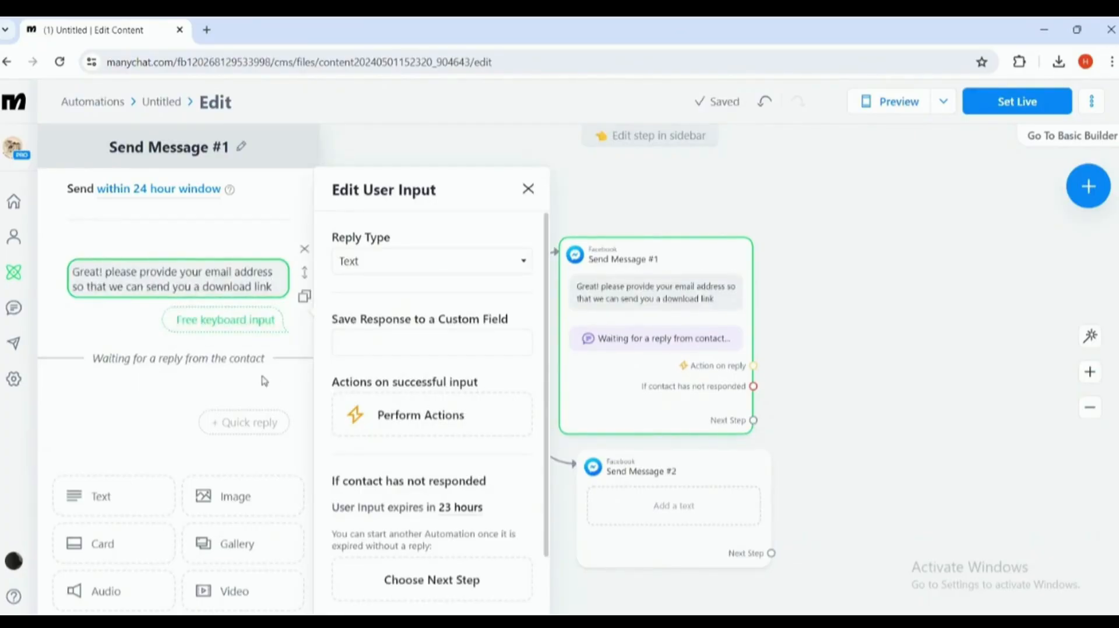
pyautogui.click(373, 262)
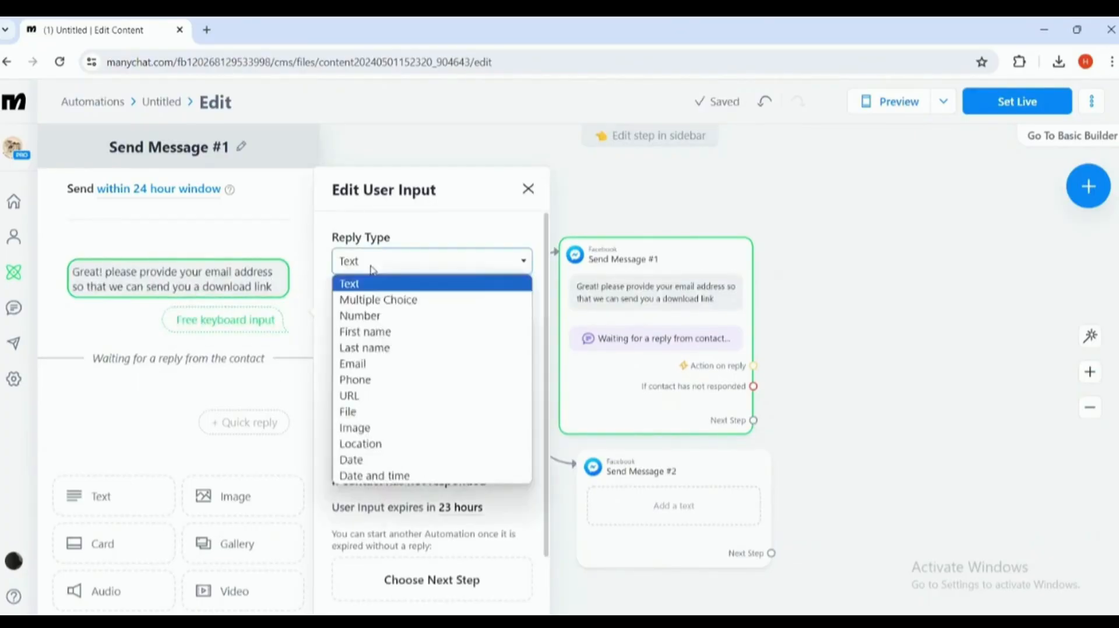
pyautogui.click(380, 364)
pyautogui.click(273, 401)
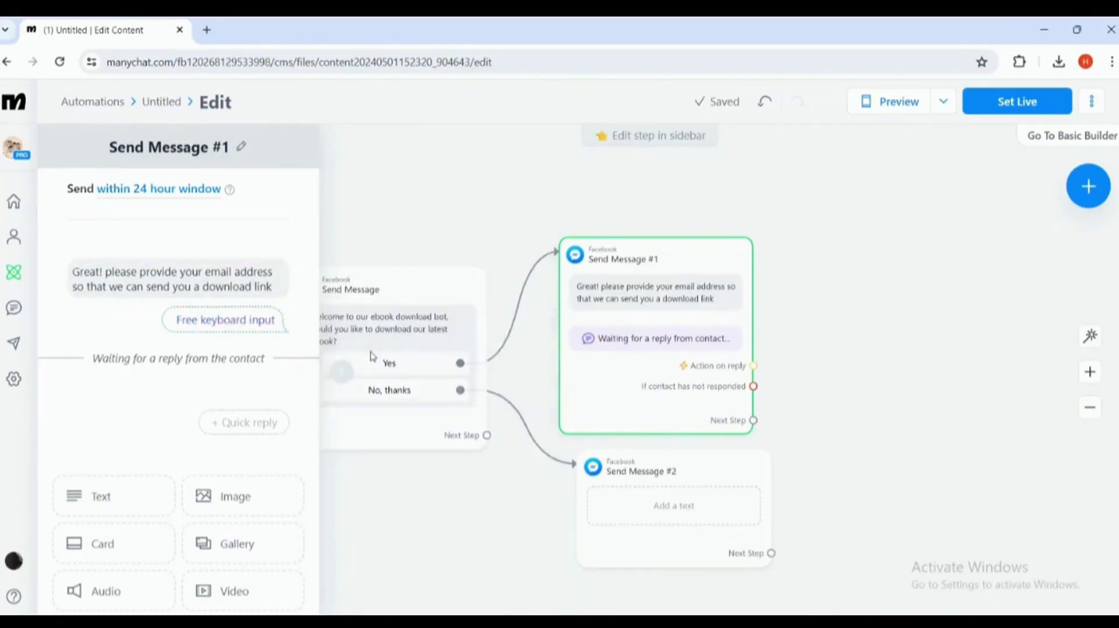
# - Reposition Send Message #1 and drag a connection from its reply action
pyautogui.moveTo(481, 507); pyautogui.dragTo(517, 502)
pyautogui.moveTo(775, 307); pyautogui.dragTo(768, 304)
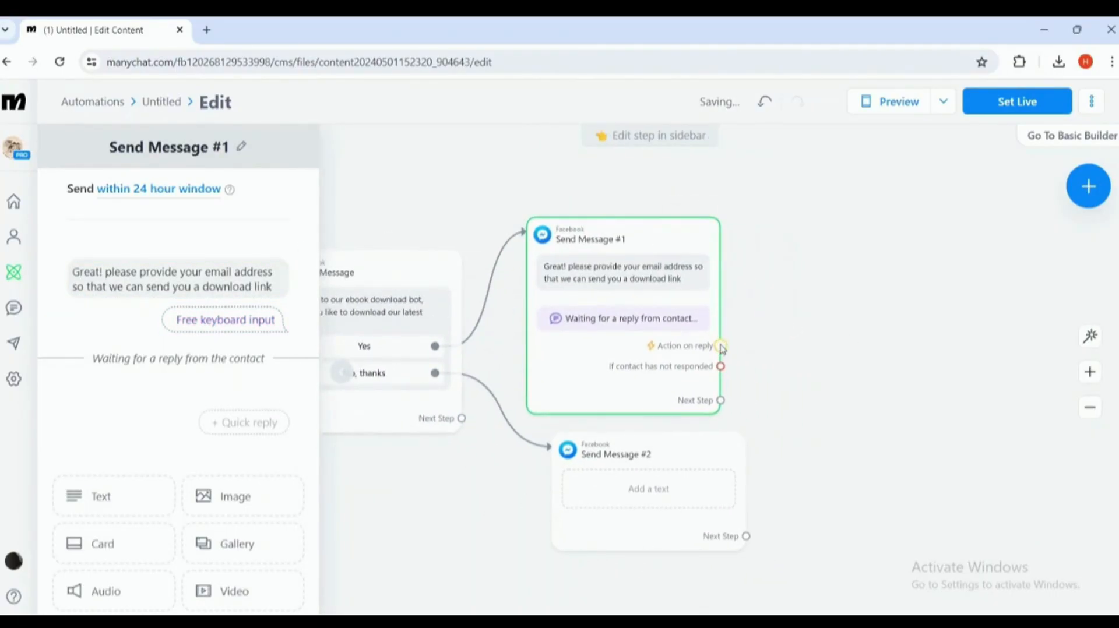
pyautogui.moveTo(721, 345); pyautogui.dragTo(779, 243)
pyautogui.moveTo(818, 281); pyautogui.dragTo(818, 269)
pyautogui.doubleClick(818, 268)
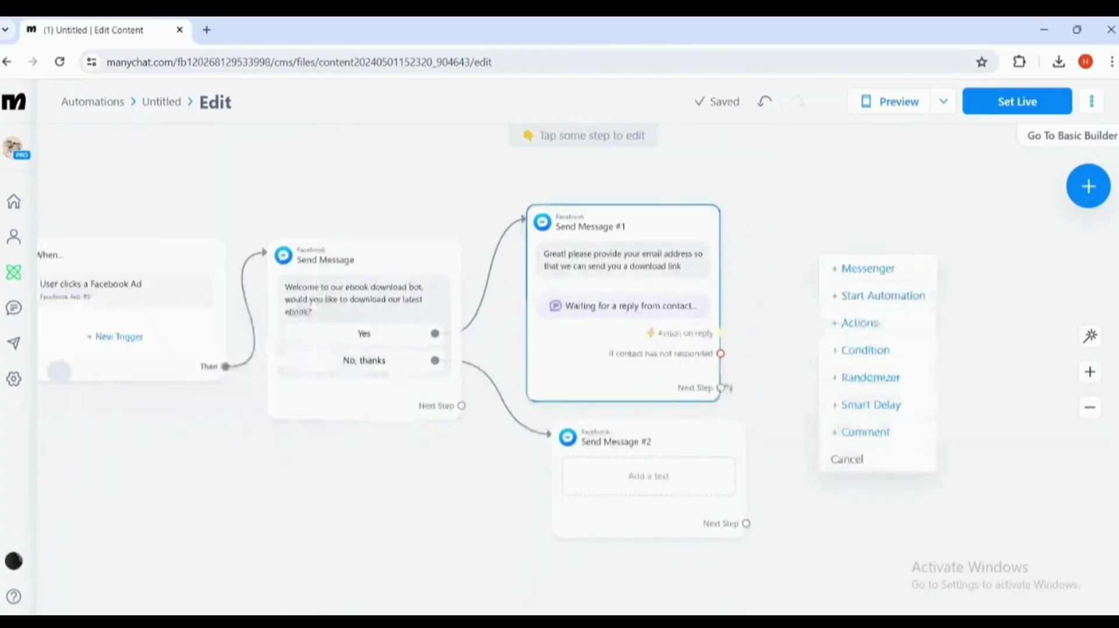
# - Add a new Messenger step, Send Message #3, after Send Message #1's next step
pyautogui.click(735, 377)
pyautogui.moveTo(721, 388); pyautogui.dragTo(781, 204)
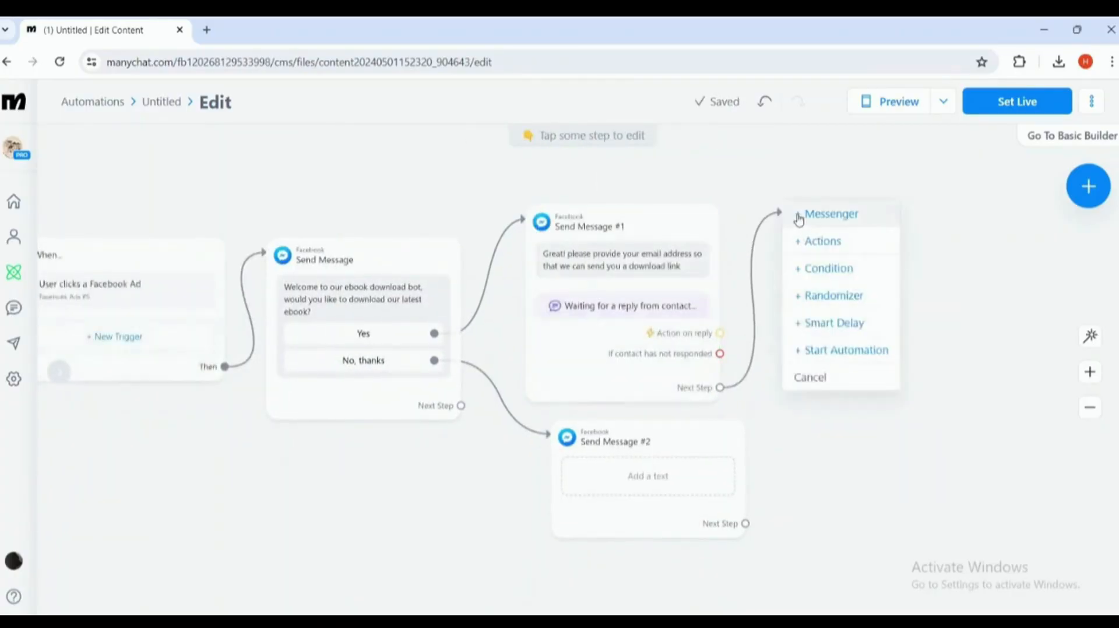
pyautogui.click(804, 212)
pyautogui.click(186, 258)
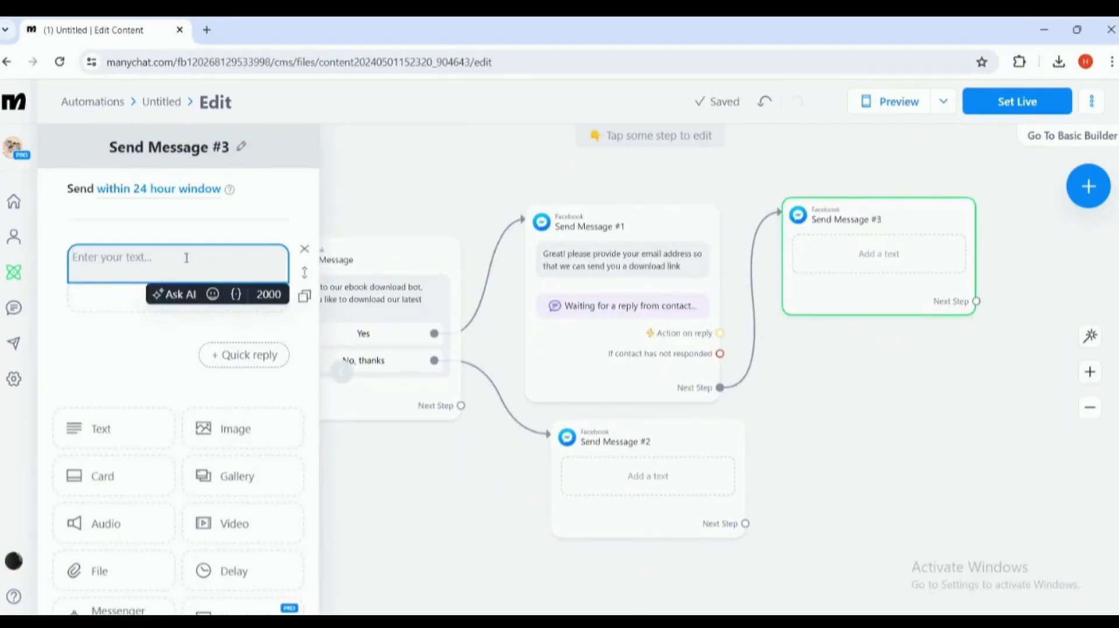
pyautogui.press('alt')
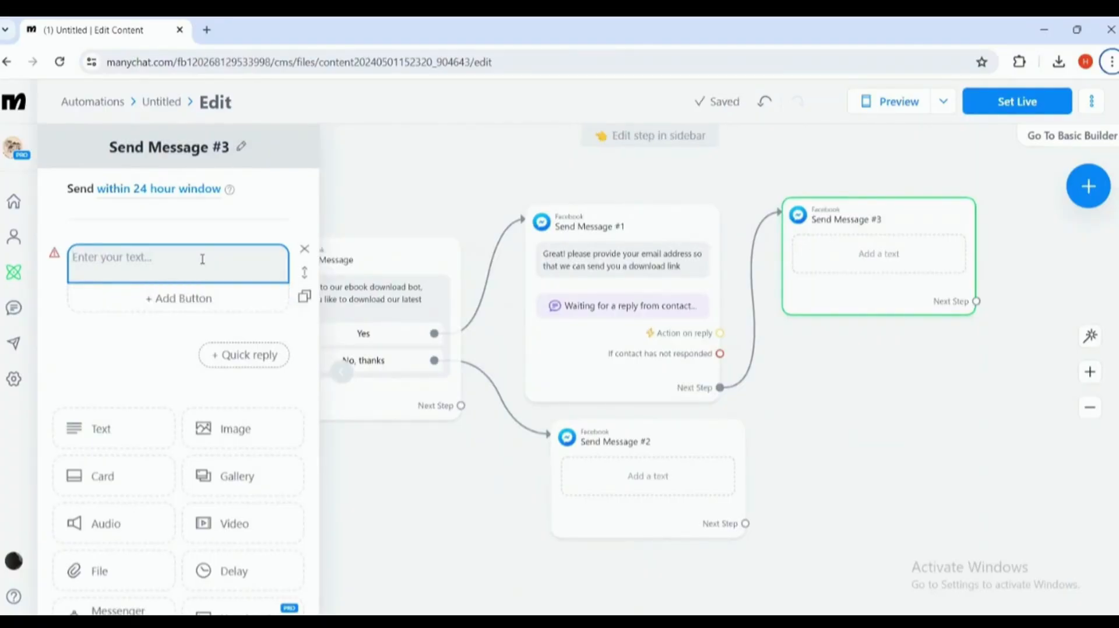
pyautogui.click(203, 257)
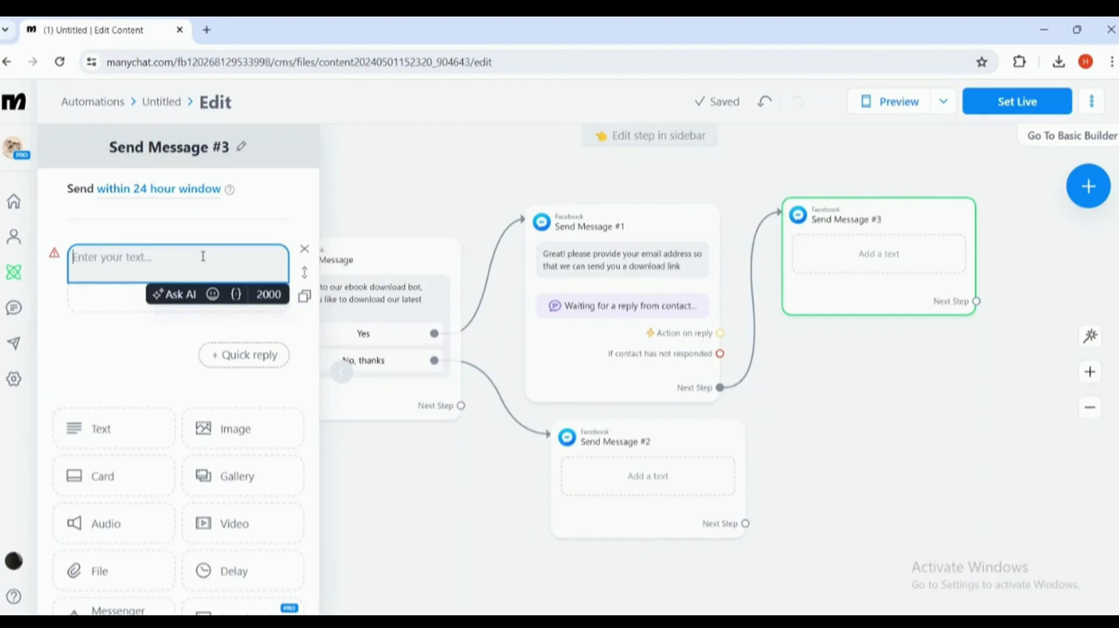
# - Write 'Thanks, your ebook is ready to download' in Send Message #3
pyautogui.write('Thanbks')
pyautogui.press('BackSpace')
pyautogui.press('BackSpace')
pyautogui.press('BackSpace')
pyautogui.write('ks')
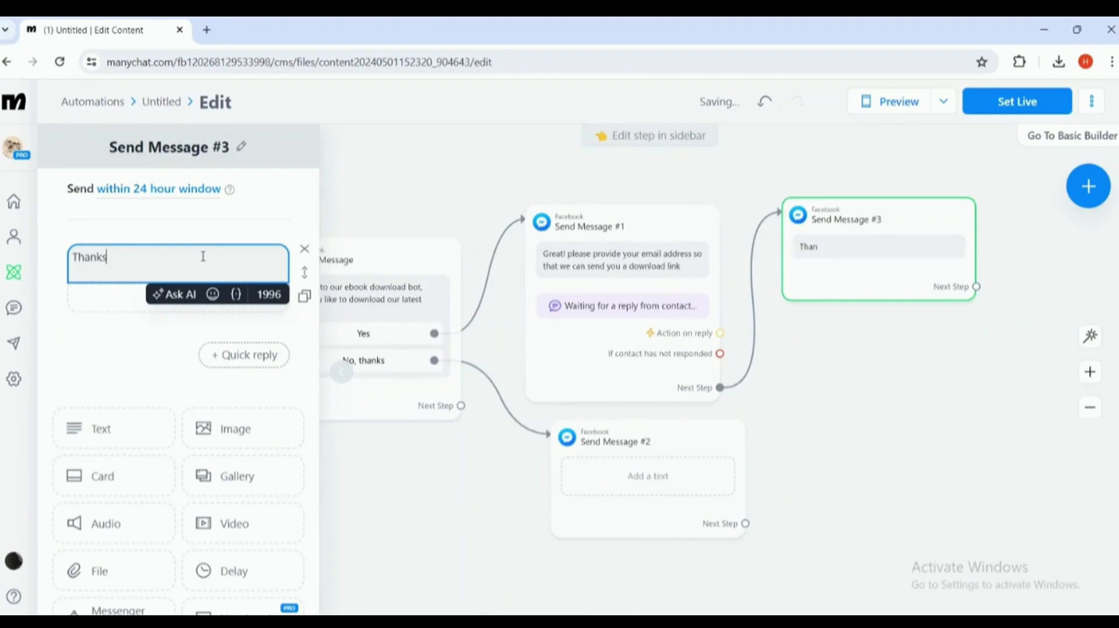
pyautogui.write(', yoiu')
pyautogui.press('BackSpace')
pyautogui.write('ur ebook is read')
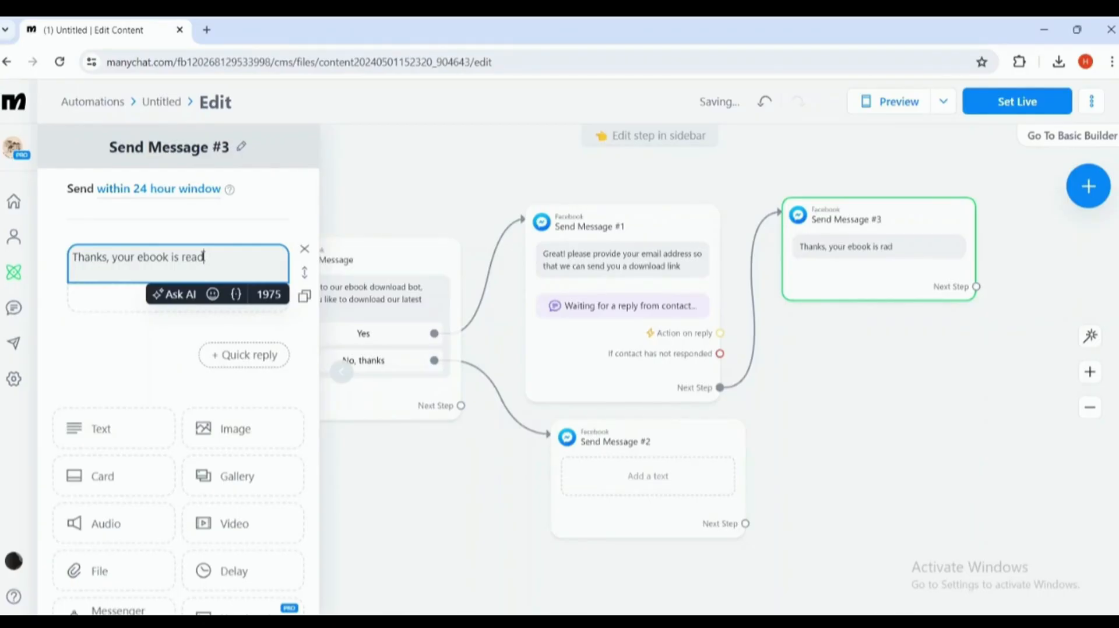
pyautogui.write('y to download')
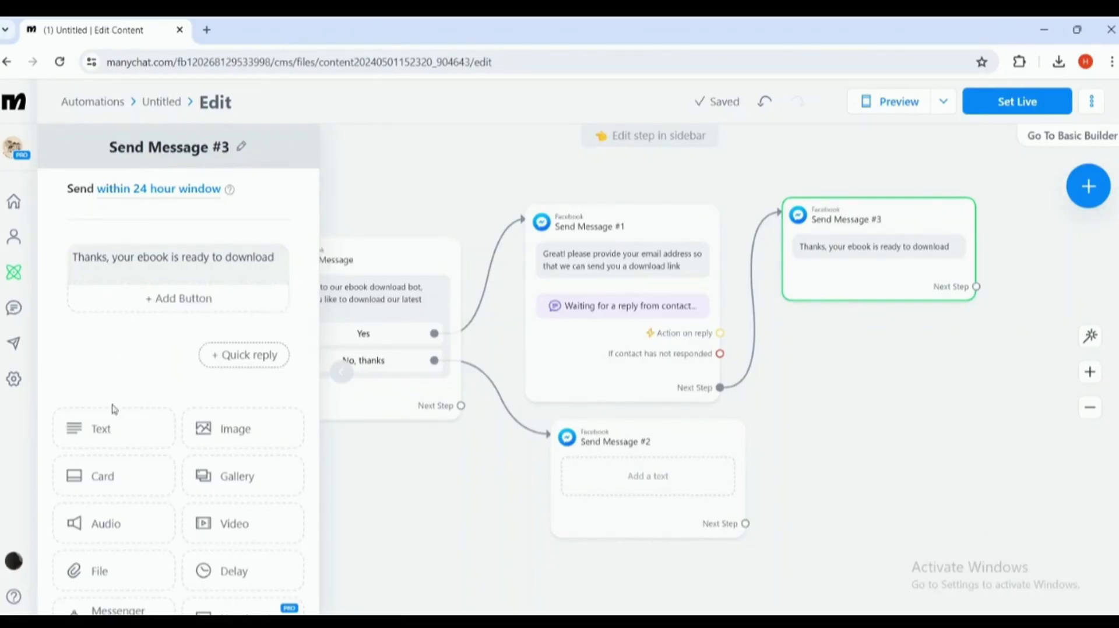
pyautogui.scroll(-3, 118, 386)
# - Attach the ebook PDF Umar.pdf as a file beneath Send Message #3's text
pyautogui.click(144, 440)
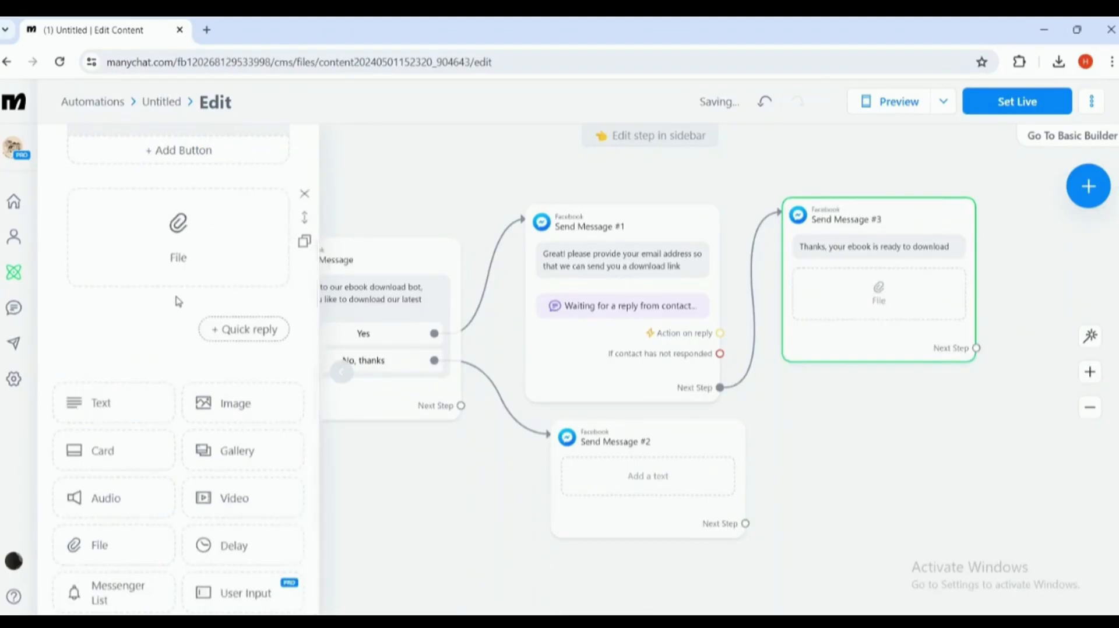
pyautogui.scroll(1, 180, 309)
pyautogui.click(194, 320)
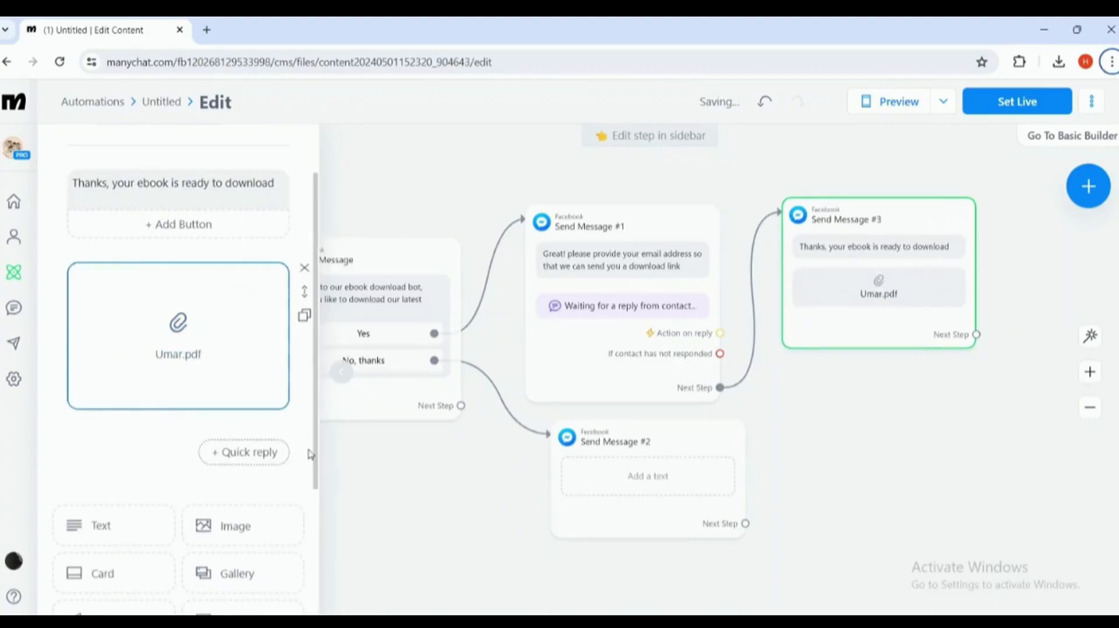
pyautogui.scroll(2, 205, 380)
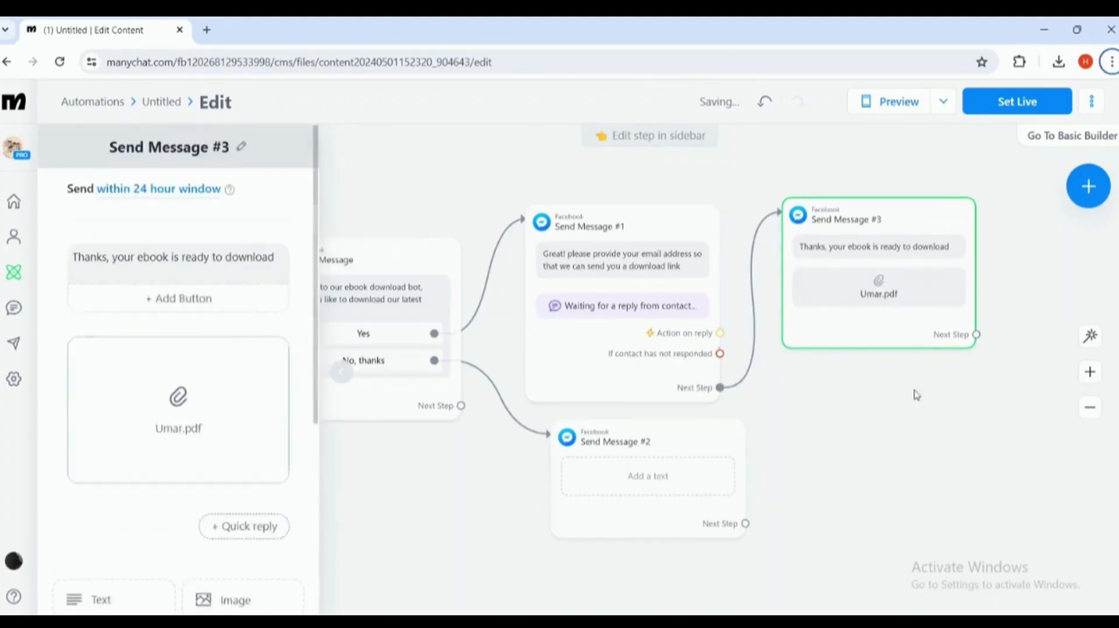
# - Pan to Send Message #3 and drag a new connection from its next step
pyautogui.moveTo(933, 389); pyautogui.dragTo(777, 406)
pyautogui.moveTo(692, 487); pyautogui.dragTo(690, 469)
pyautogui.moveTo(801, 421); pyautogui.dragTo(701, 434)
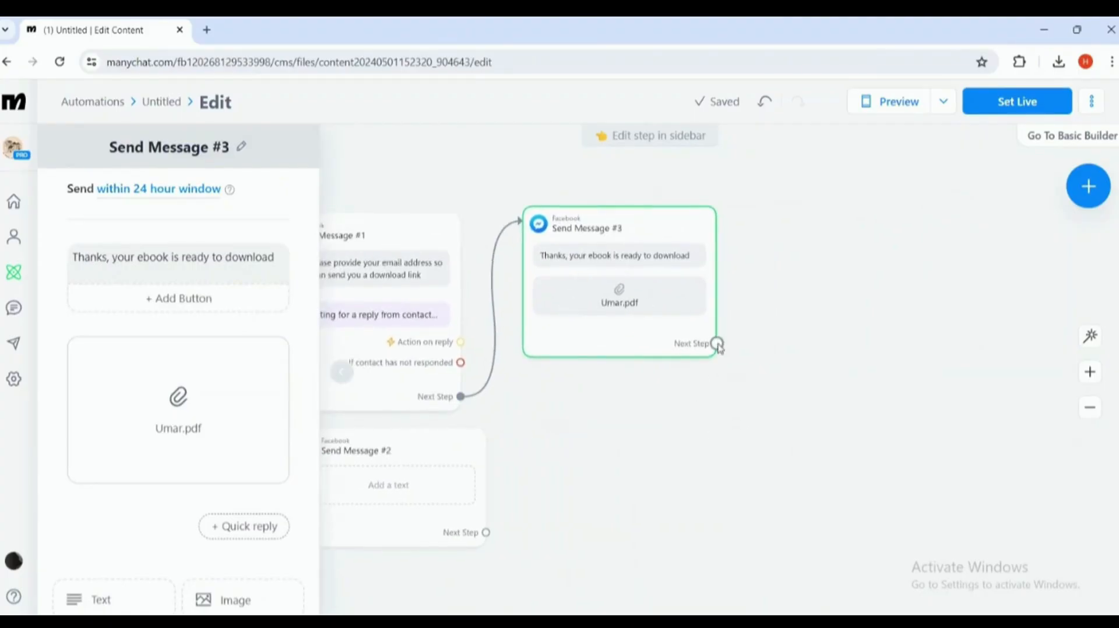
pyautogui.moveTo(717, 344); pyautogui.dragTo(759, 233)
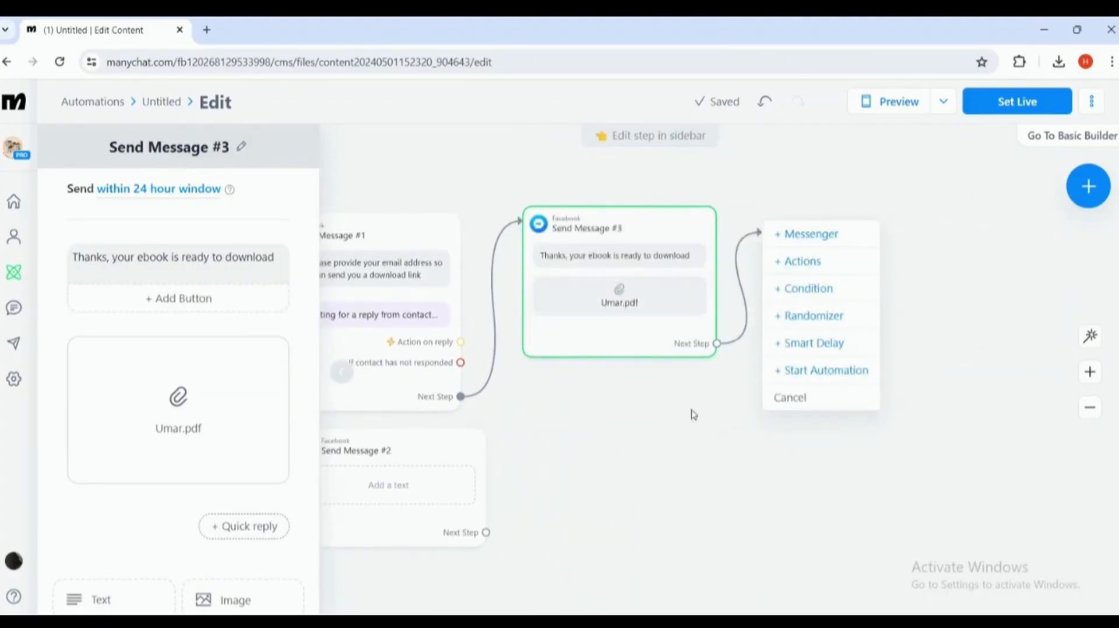
# - Dismiss the step menu and reposition Send Message #2 on the canvas
pyautogui.click(668, 419)
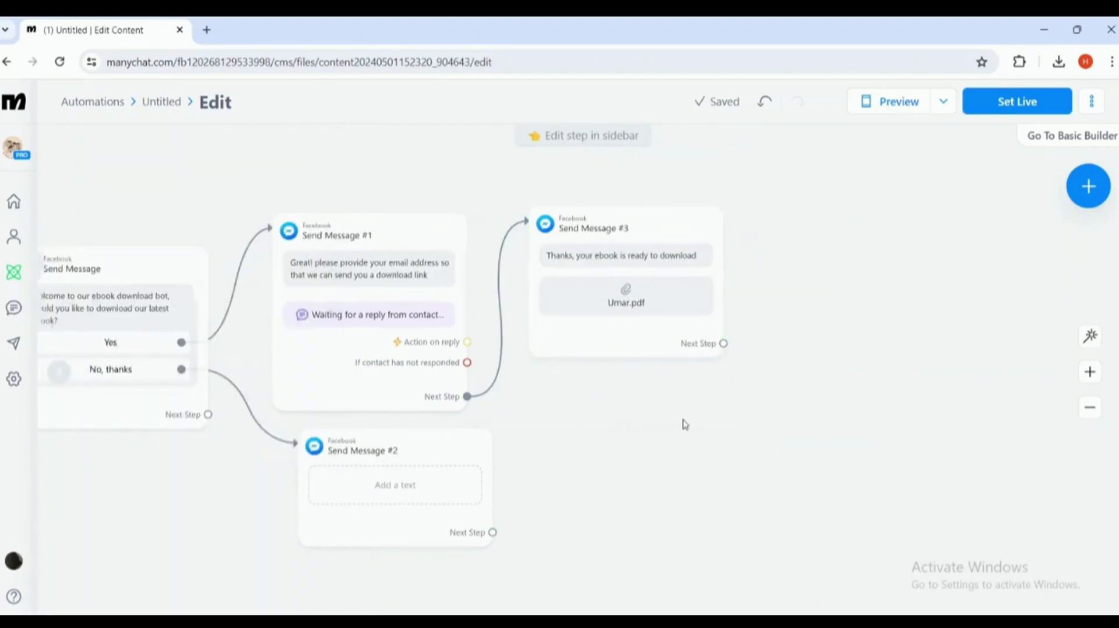
pyautogui.moveTo(561, 410); pyautogui.dragTo(515, 450)
pyautogui.moveTo(740, 455); pyautogui.dragTo(769, 403)
pyautogui.moveTo(478, 393)
pyautogui.mouseDown()
pyautogui.moveTo(502, 402)
pyautogui.moveTo(487, 399)
pyautogui.mouseUp()
# - Write 'No problem, if you need a ebook anytime you can contact us' in Send Message #2
pyautogui.click(498, 441)
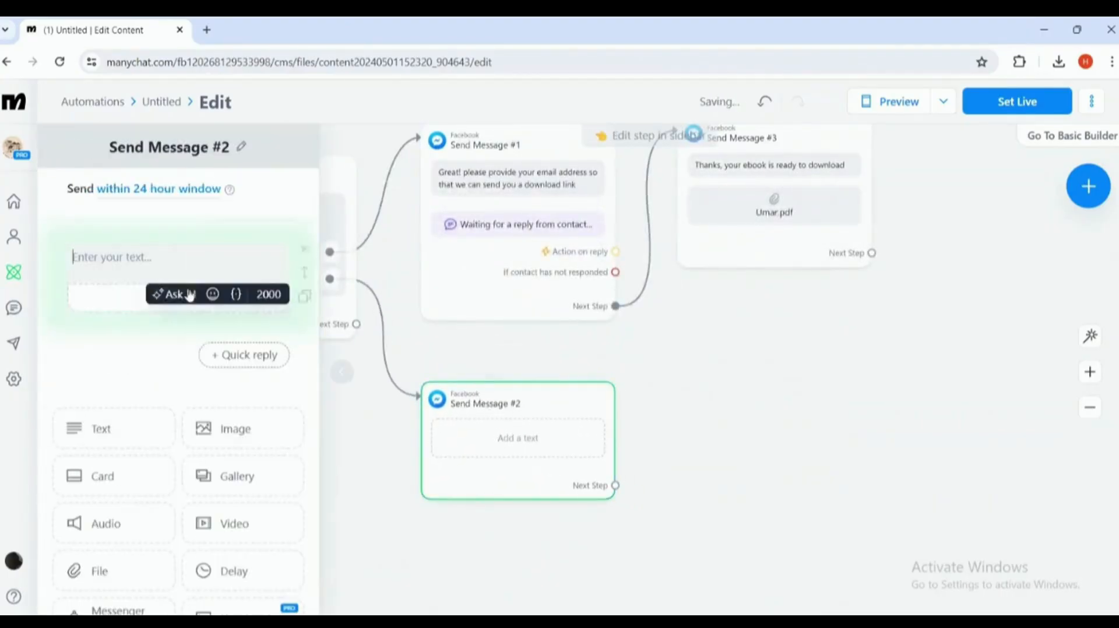
pyautogui.click(154, 255)
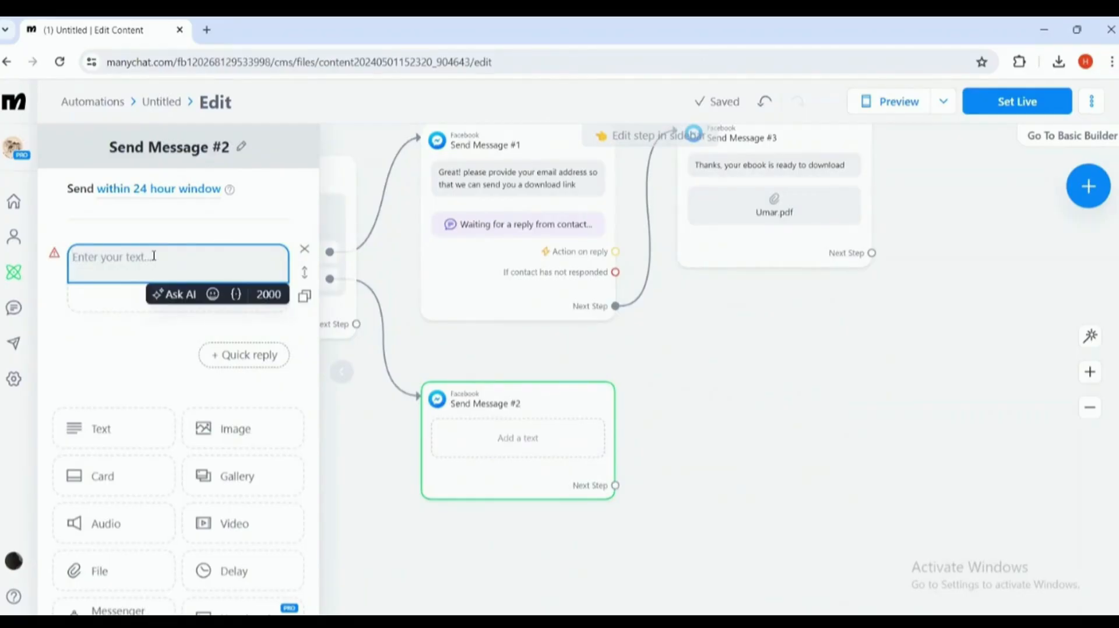
pyautogui.write('sol')
pyautogui.press('BackSpace')
pyautogui.press('BackSpace')
pyautogui.press('BackSpace')
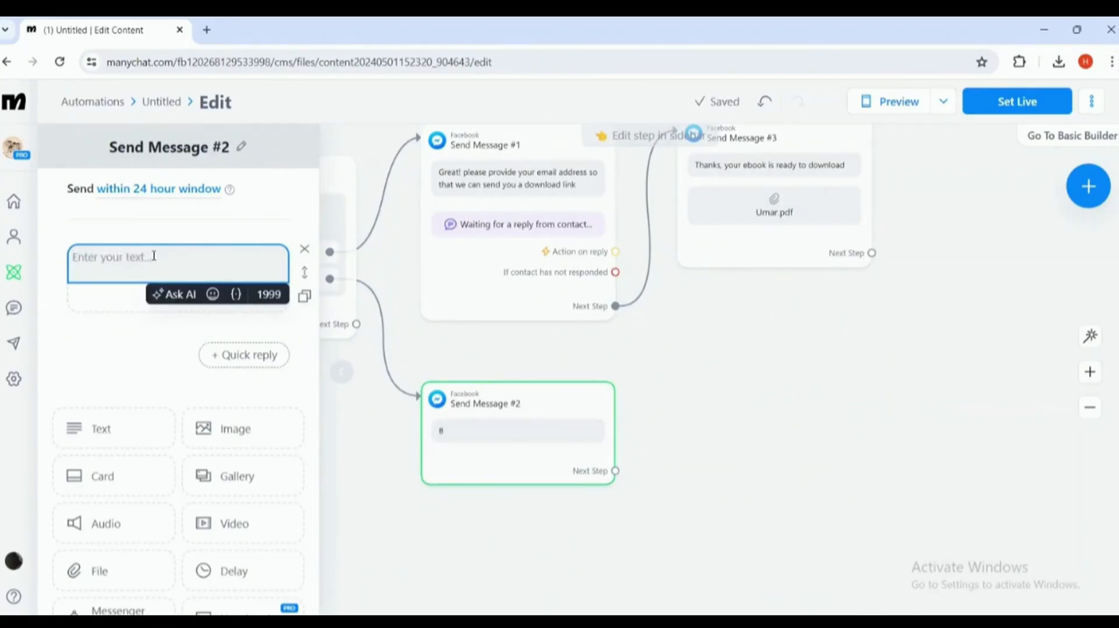
pyautogui.write('No po')
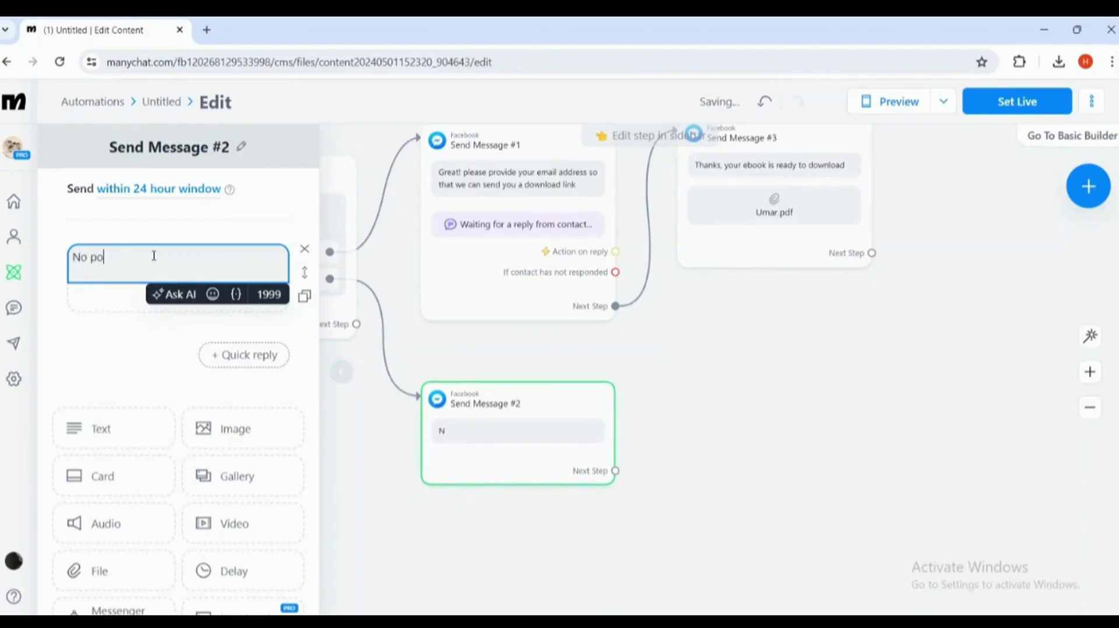
pyautogui.press('BackSpace')
pyautogui.write('roblem, if y')
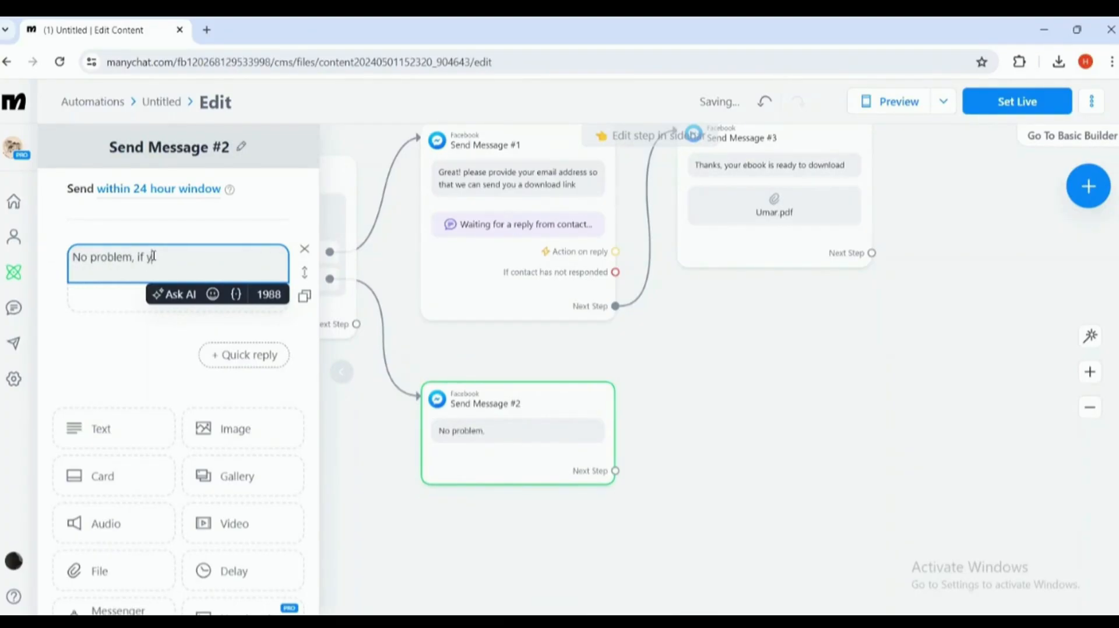
pyautogui.write('ou need a eb')
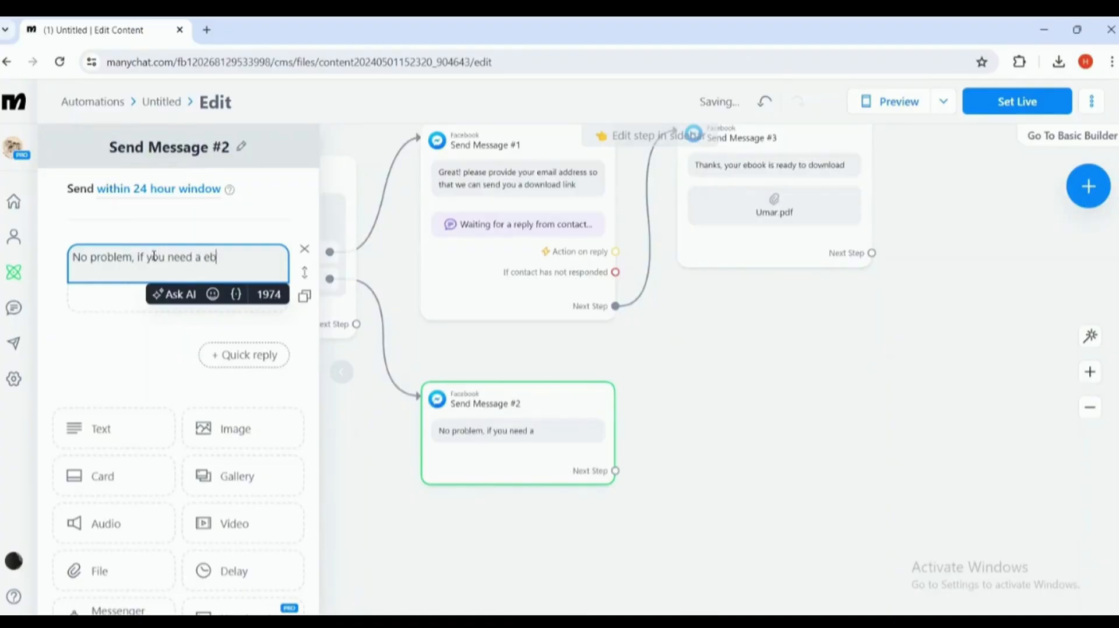
pyautogui.write('ook anytime')
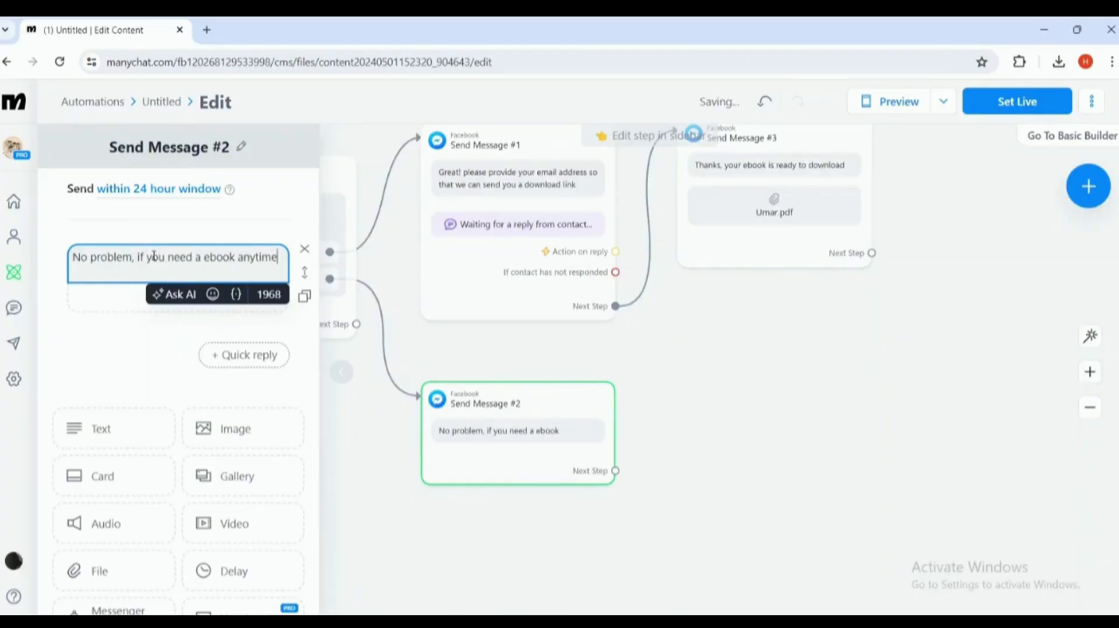
pyautogui.write(' you can ')
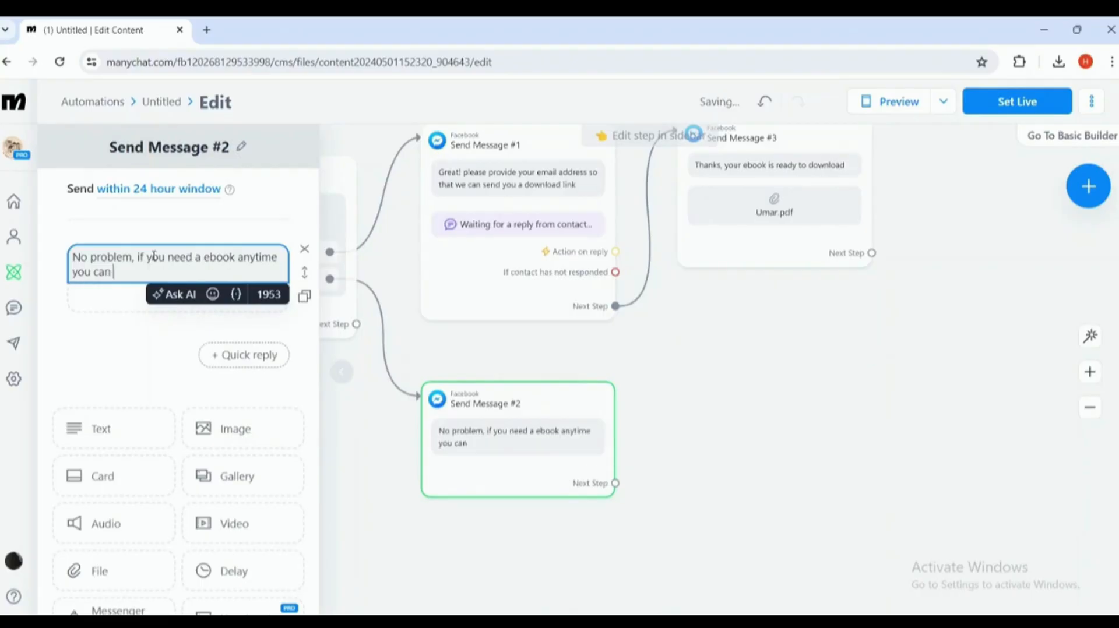
pyautogui.write('coin')
pyautogui.write('ntact')
pyautogui.write(' us.')
pyautogui.click(369, 392)
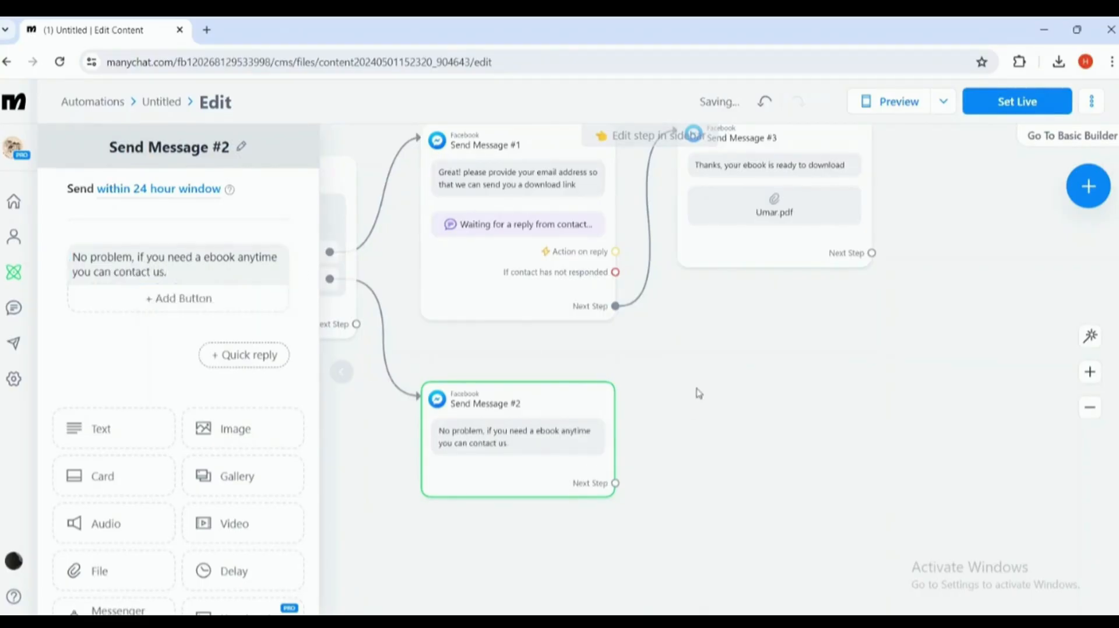
pyautogui.moveTo(699, 393); pyautogui.dragTo(807, 428)
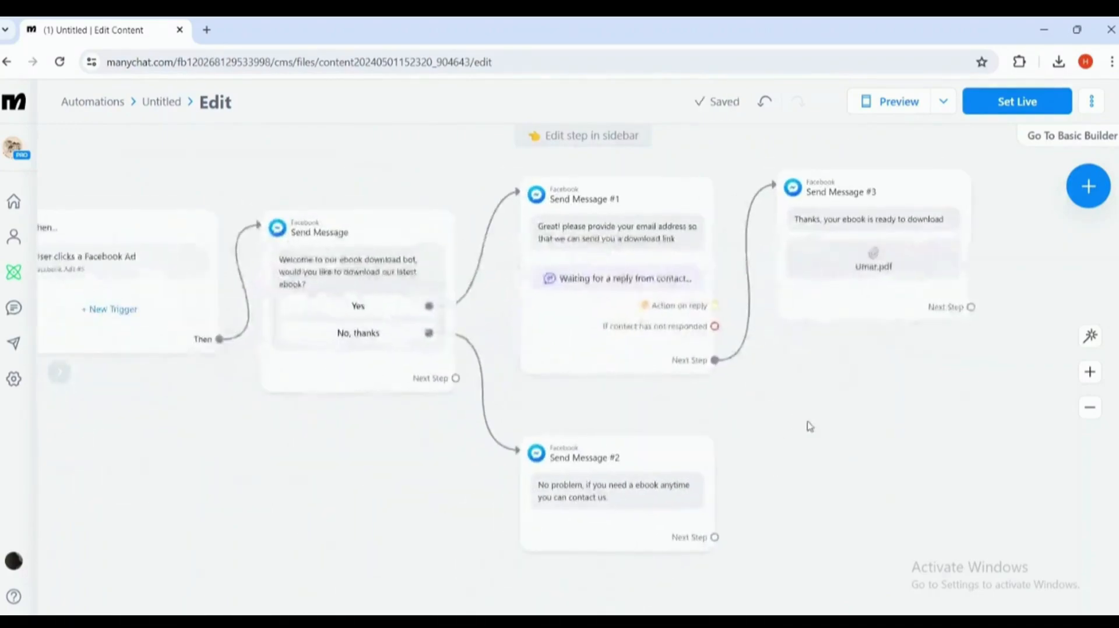
# - Set the automation live and send a Messenger preview showing the welcome question
pyautogui.click(1006, 116)
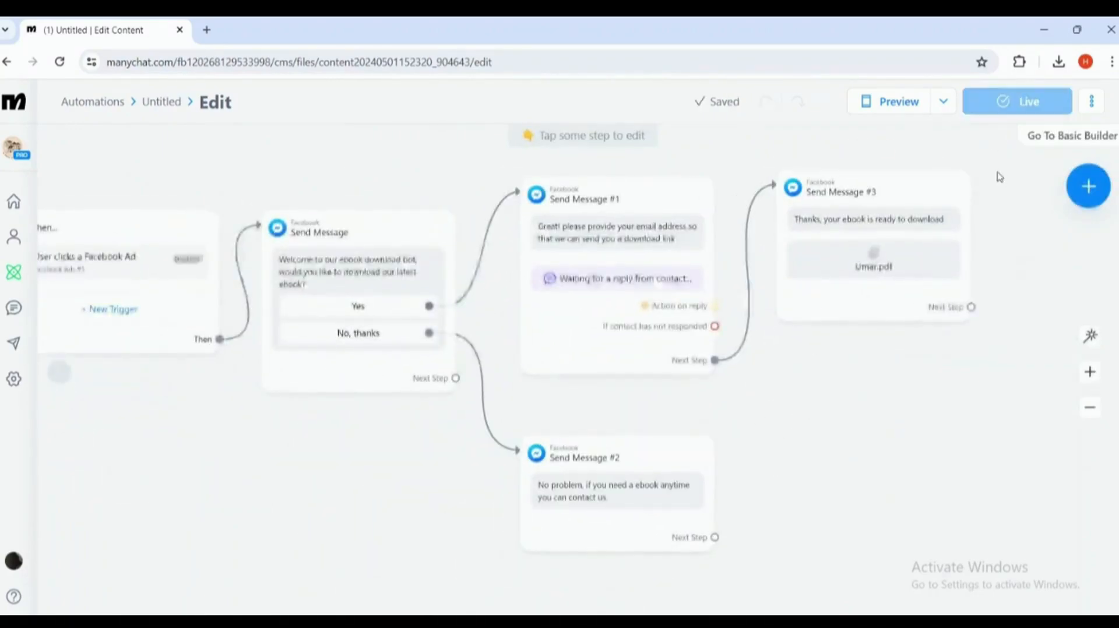
pyautogui.click(952, 104)
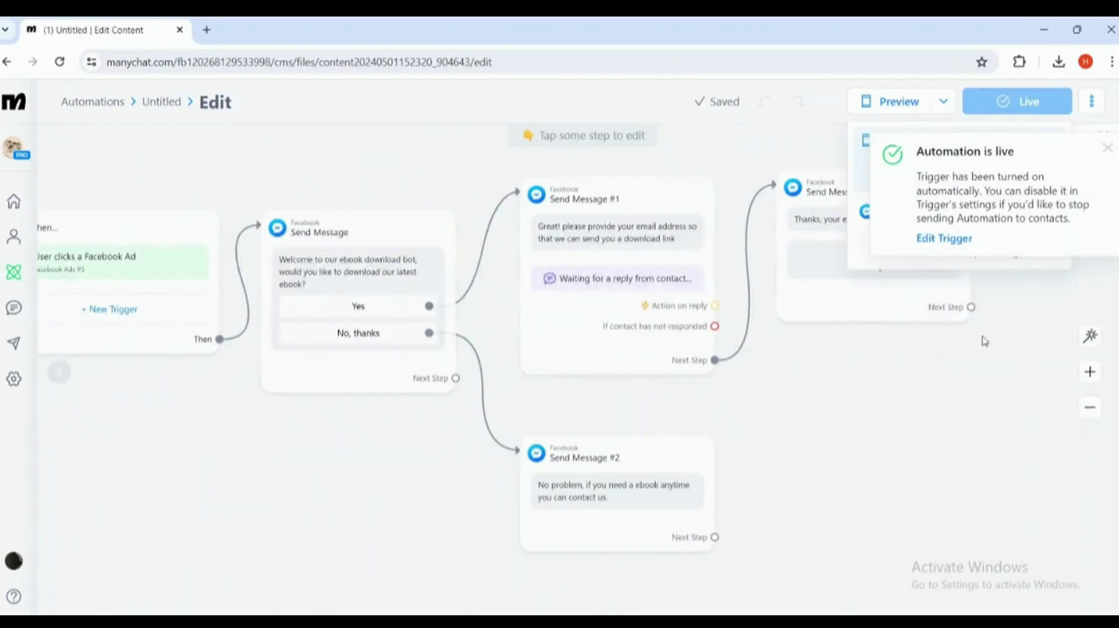
pyautogui.click(869, 232)
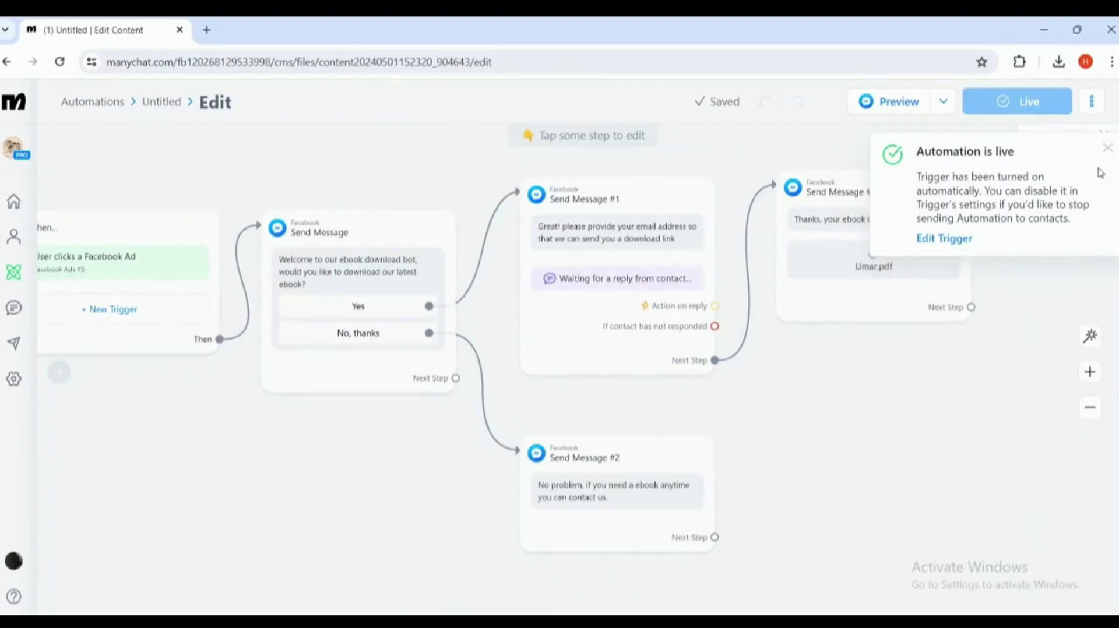
pyautogui.click(1107, 150)
pyautogui.click(908, 111)
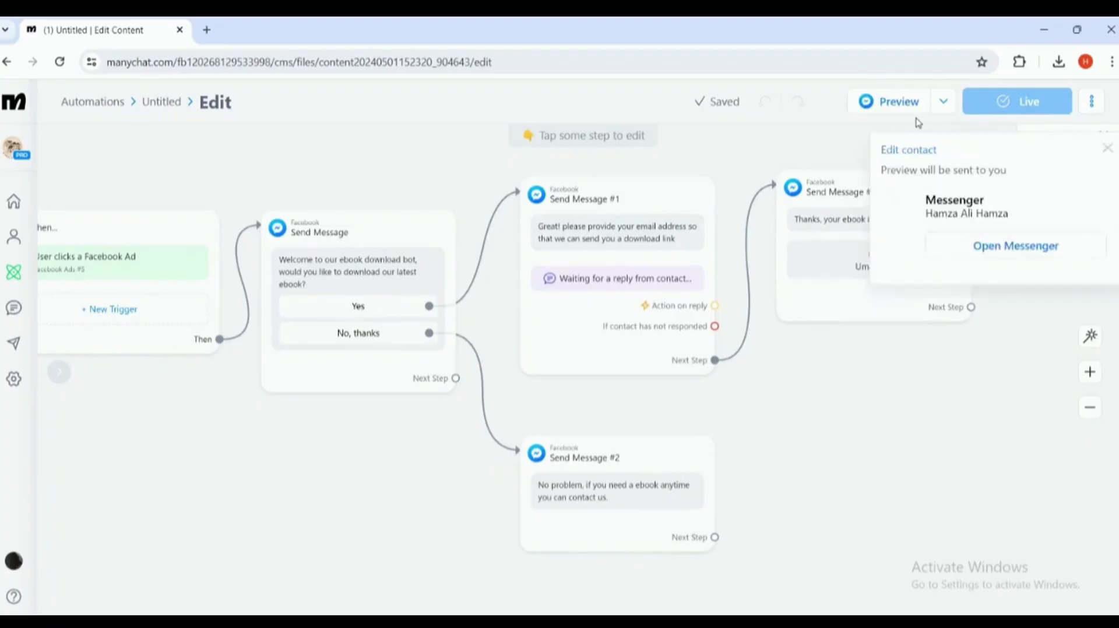
pyautogui.click(1015, 246)
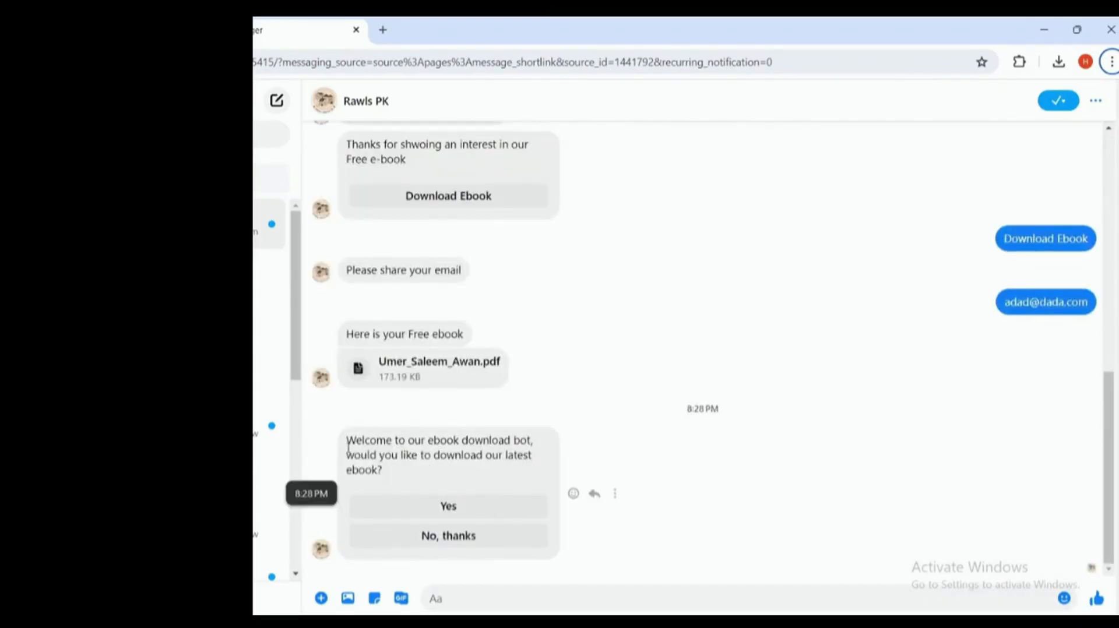
# - In the test chat, answer Yes, send an email address, open Umar.pdf, then answer No, thanks
pyautogui.moveTo(348, 443); pyautogui.dragTo(415, 482)
pyautogui.click(438, 473)
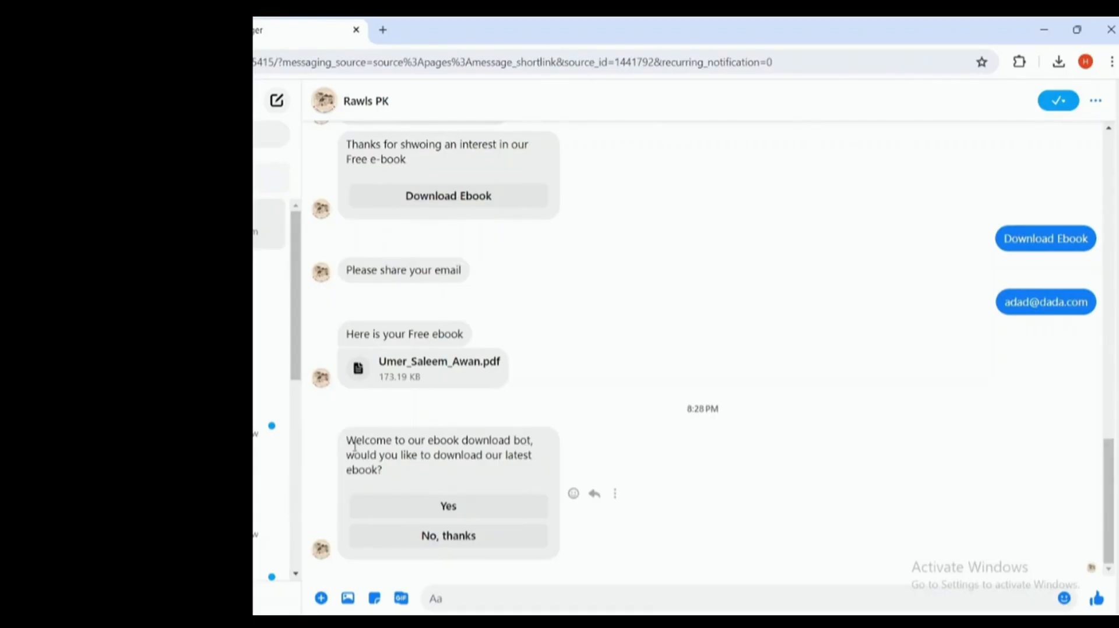
pyautogui.click(468, 512)
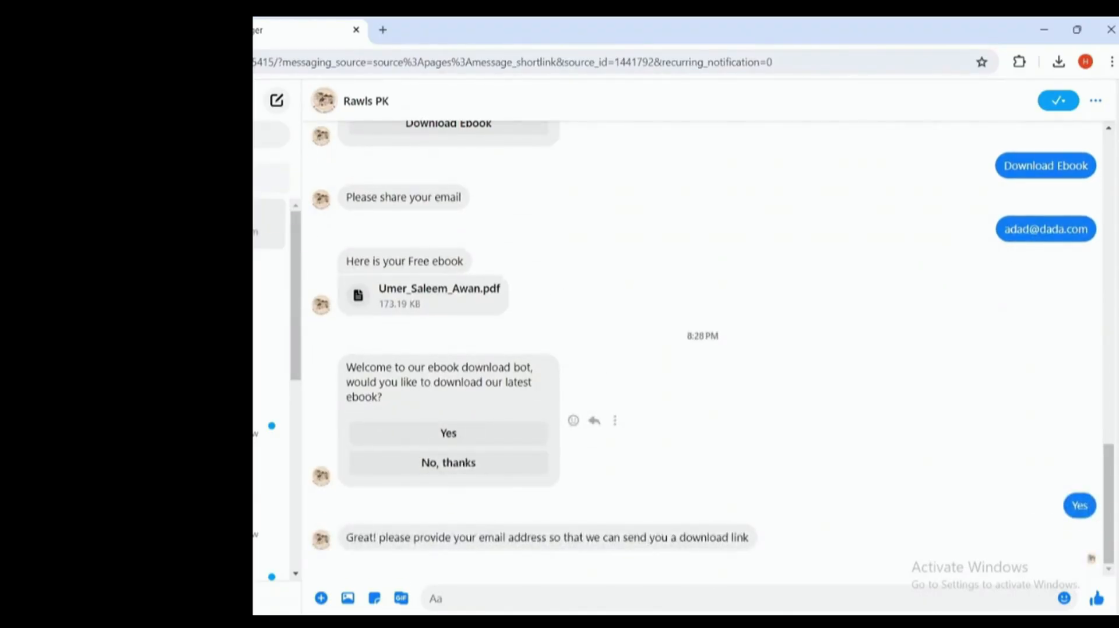
pyautogui.click(566, 604)
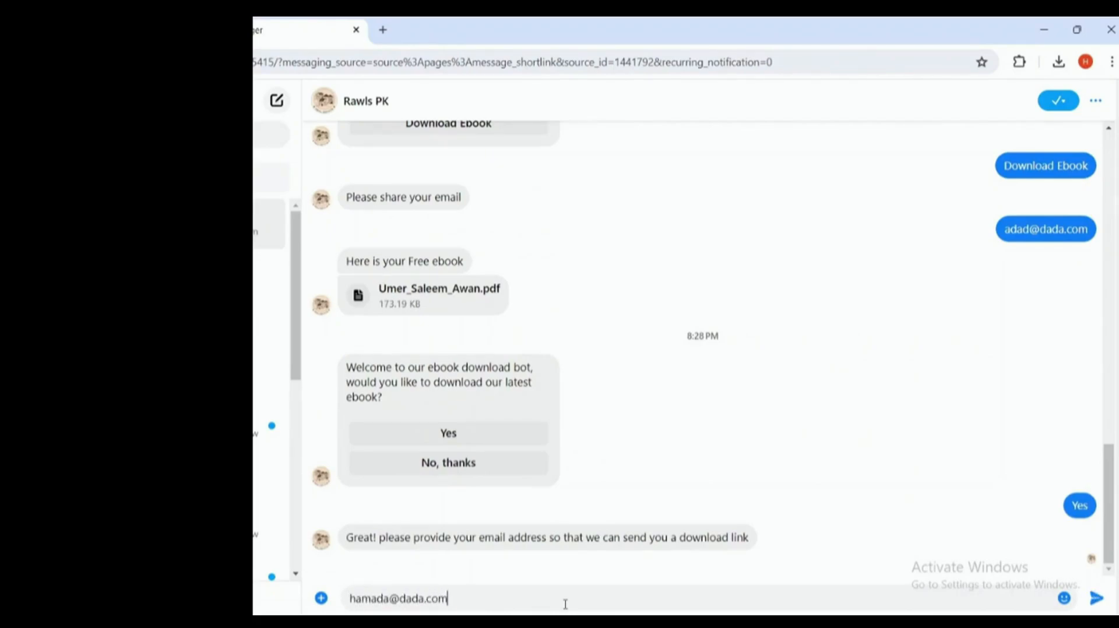
pyautogui.press('Return')
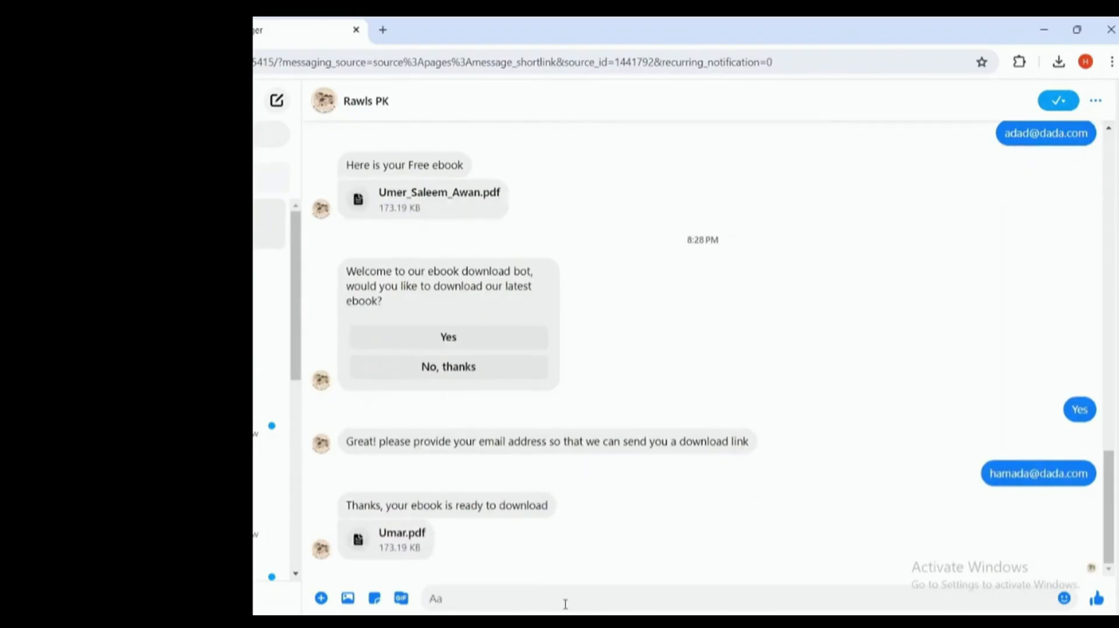
pyautogui.click(413, 539)
pyautogui.click(419, 367)
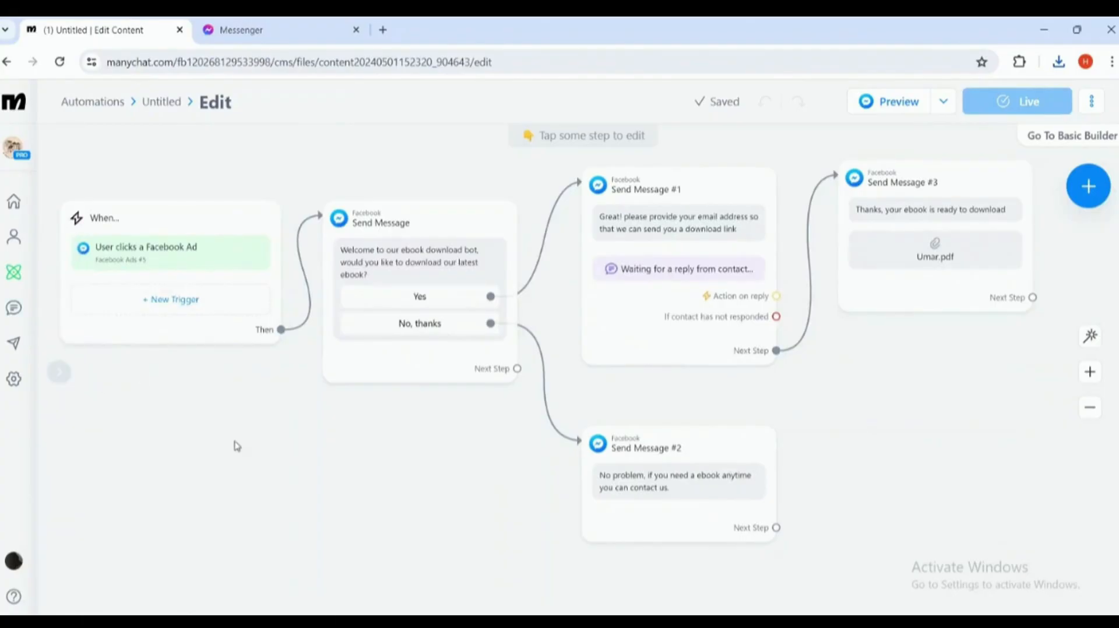
# - Return to ManyChat's My Automations list to find the Facebook Ads #5 automation
pyautogui.click(13, 272)
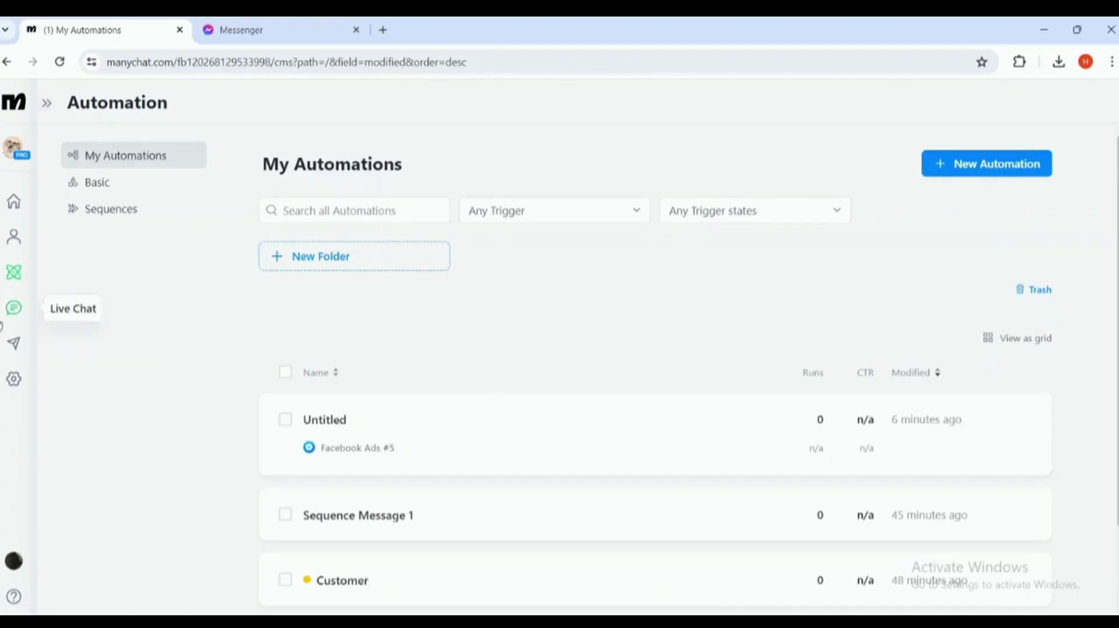
# - Open ManyChat's account Settings to view General options like Account Time Zone
pyautogui.click(14, 391)
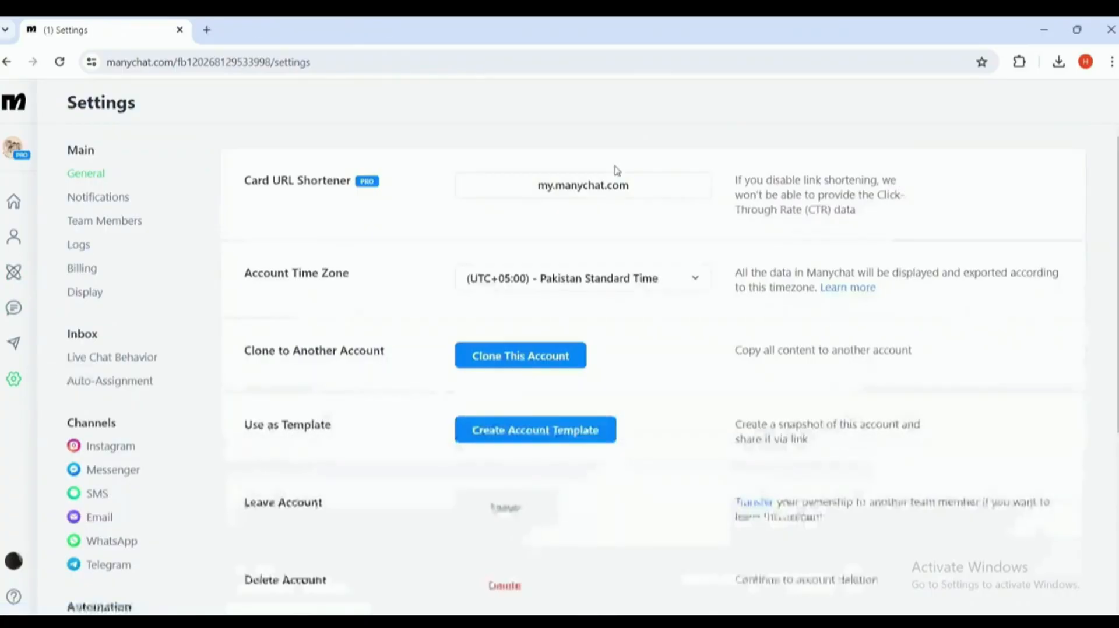